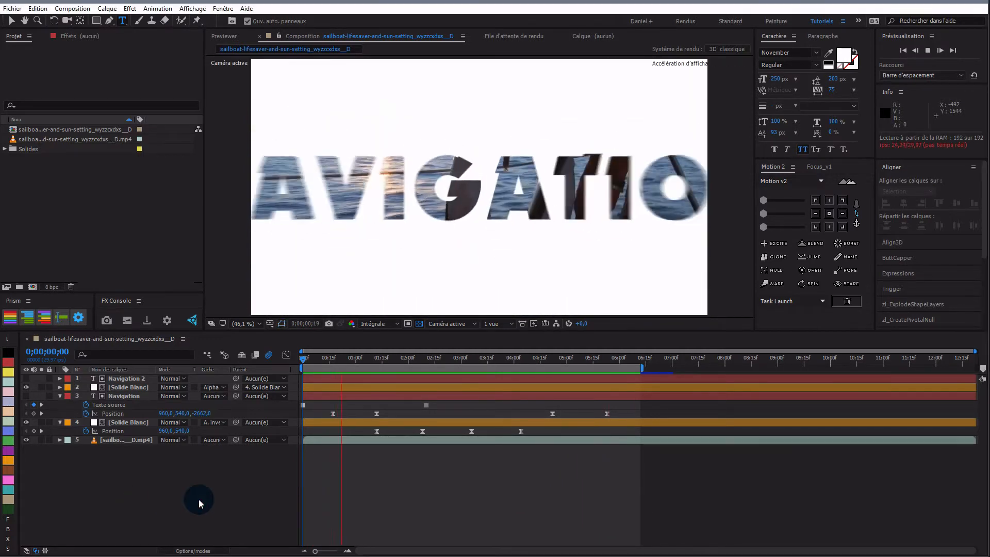
Step: Scrub through the finished sailboat composition to review the NAVIGATION text reveal, then return to the first frame
click(398, 357)
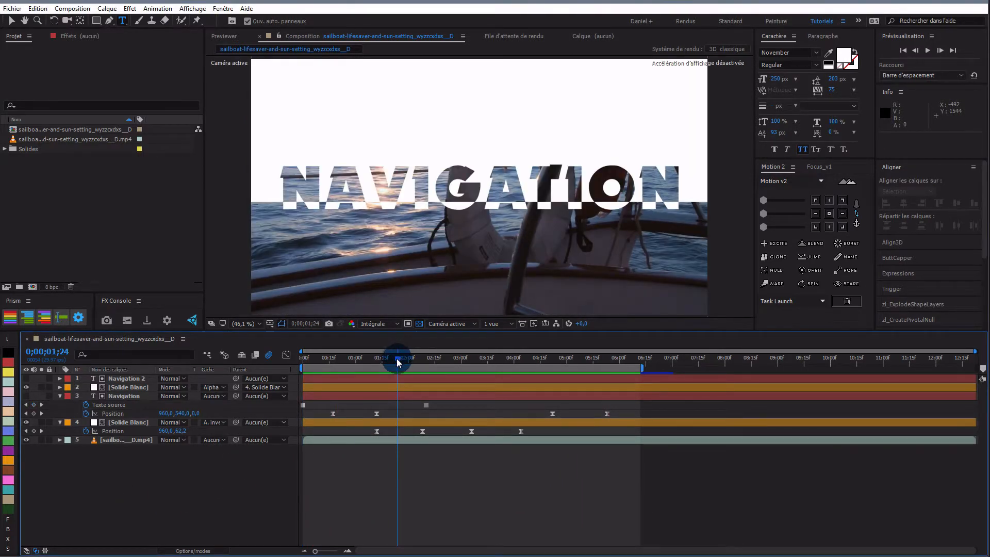
drag(369, 366, 400, 374)
click(518, 196)
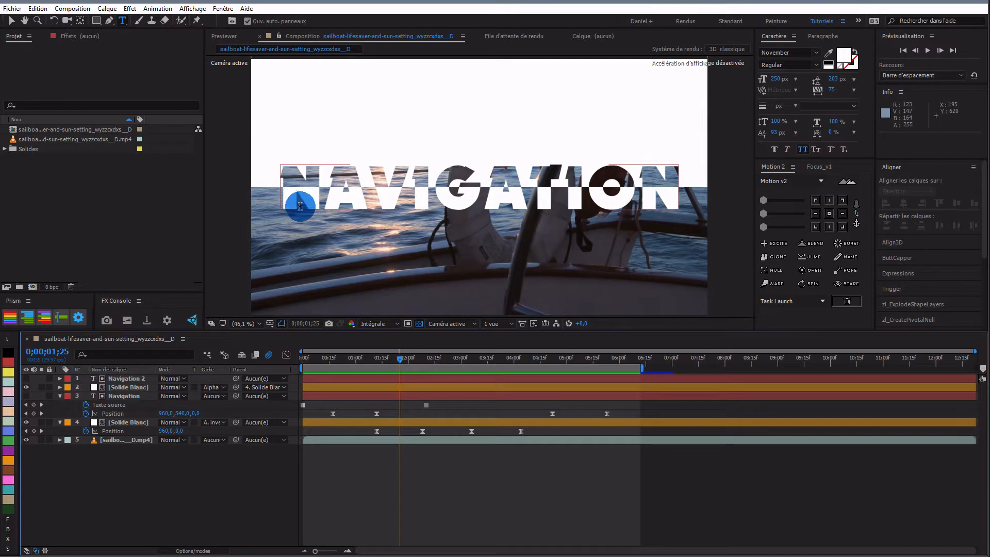
drag(399, 364, 293, 384)
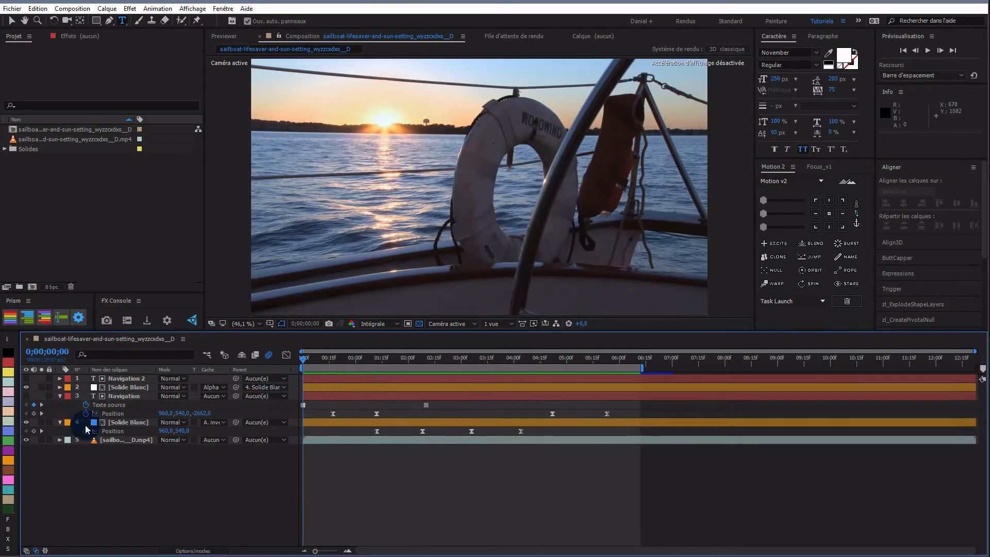
Step: Create a new 1920 x 1080 composition named Tutoriel at 29,97 frames per second, lasting 0;00;12;23
click(33, 288)
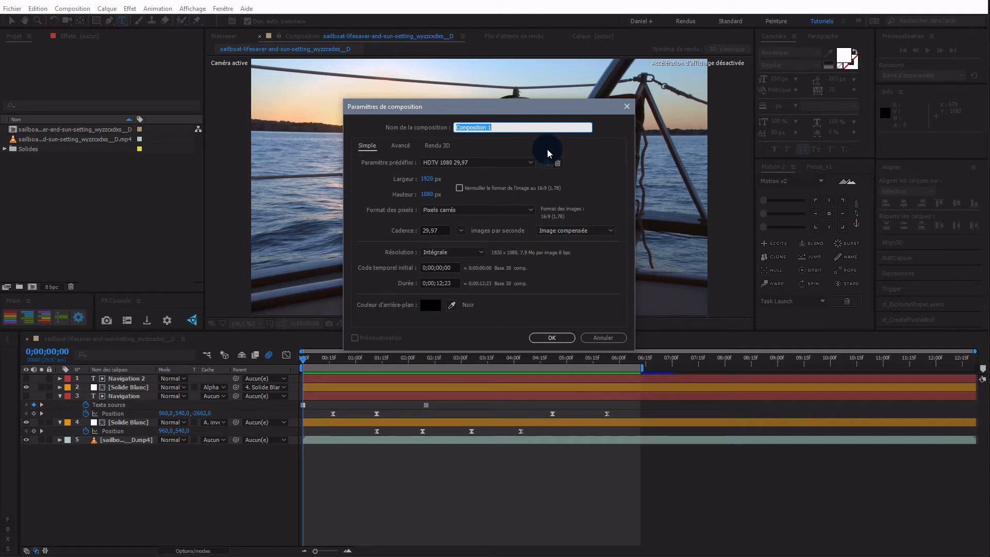
text(Tutoriel)
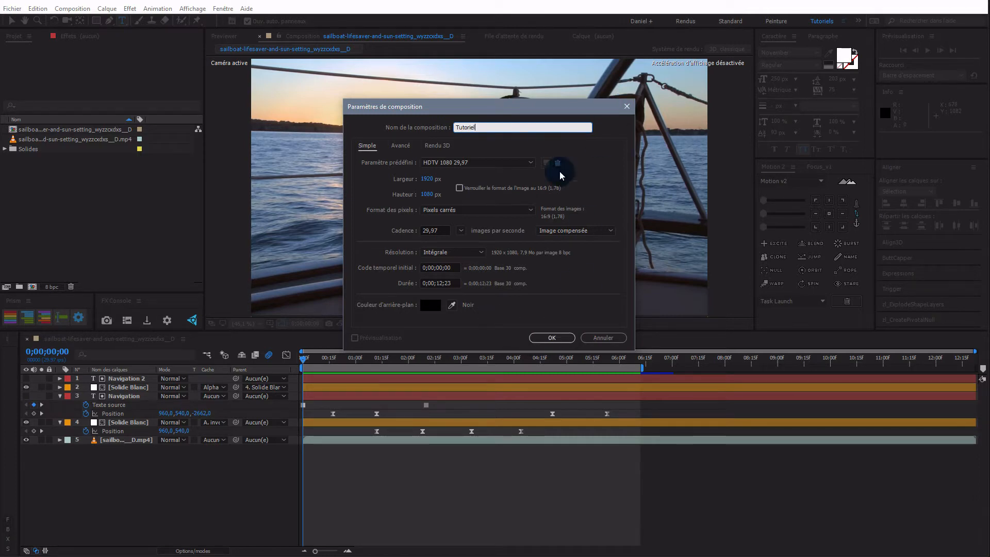
click(555, 340)
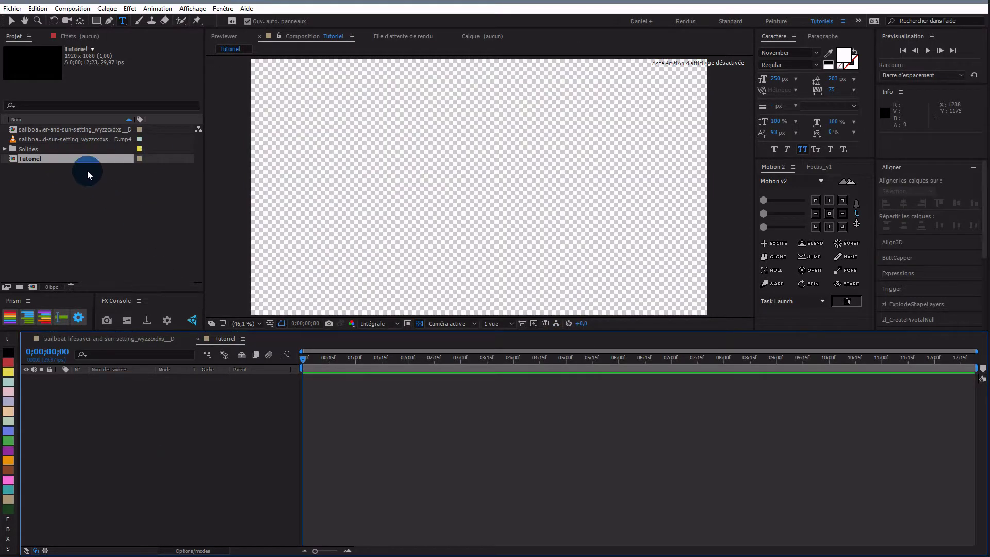
Step: Add the sailboat MP4 footage to the Tutoriel composition, preview it and return to the first frame
drag(82, 139, 123, 388)
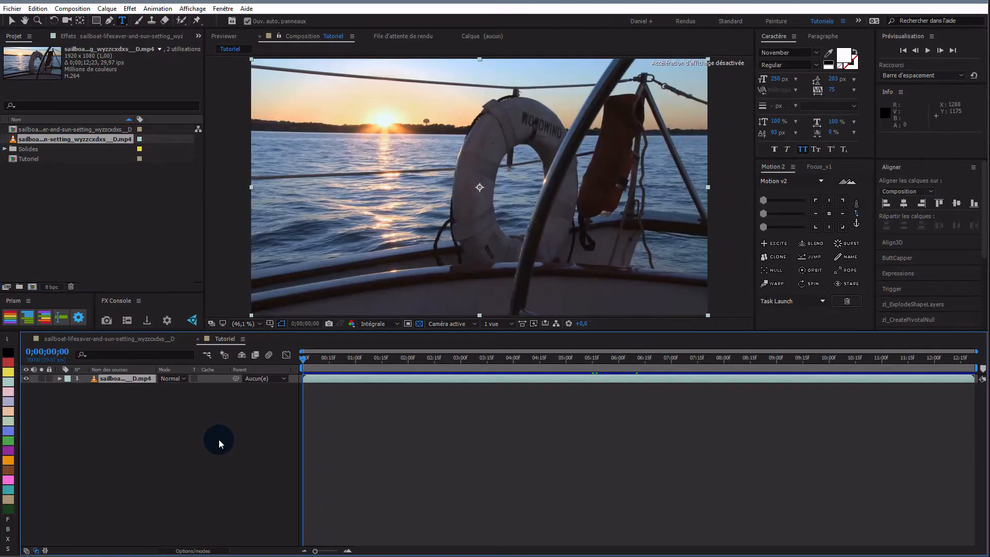
click(266, 423)
key(space)
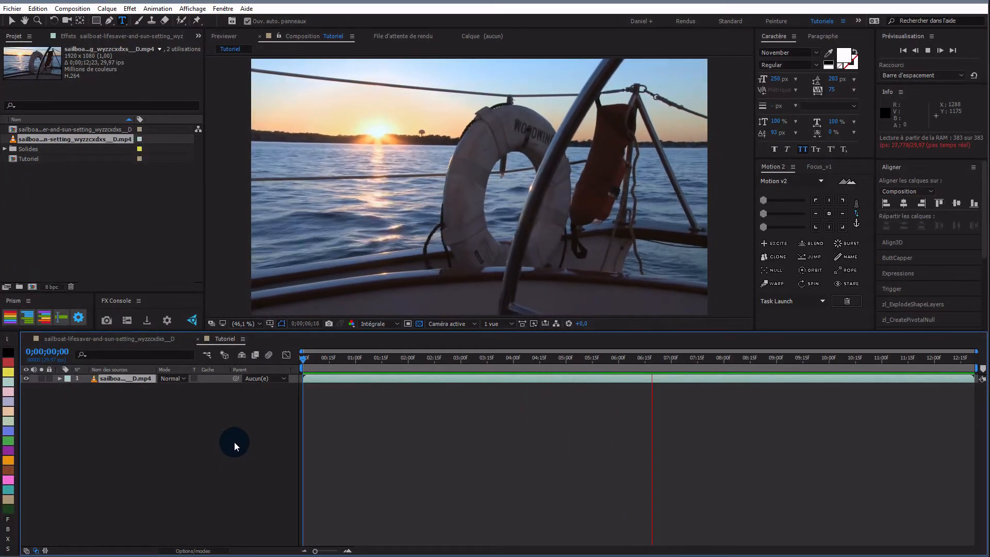
key(space)
click(414, 387)
drag(415, 358, 294, 365)
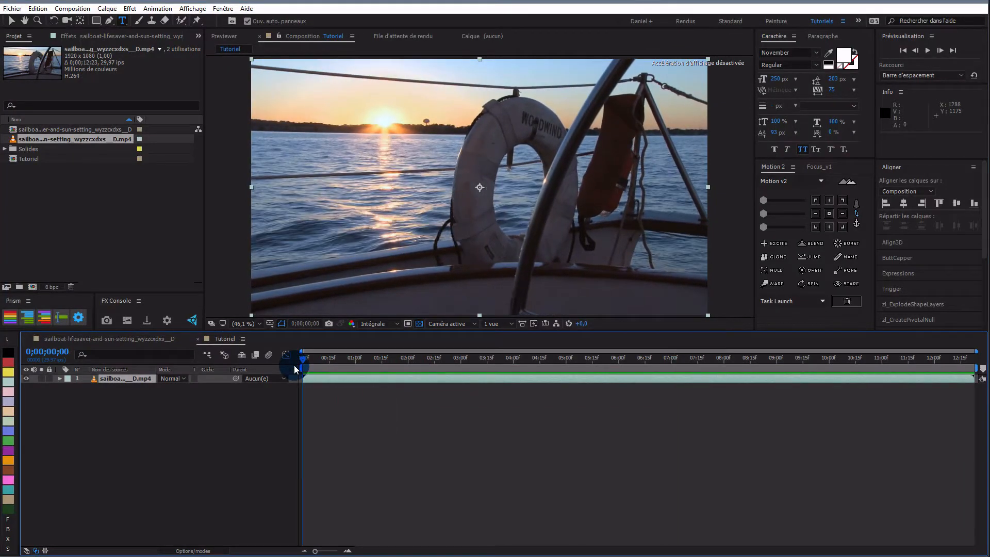
Step: Create a text layer reading "Navigation" above the sailboat footage
right_click(198, 413)
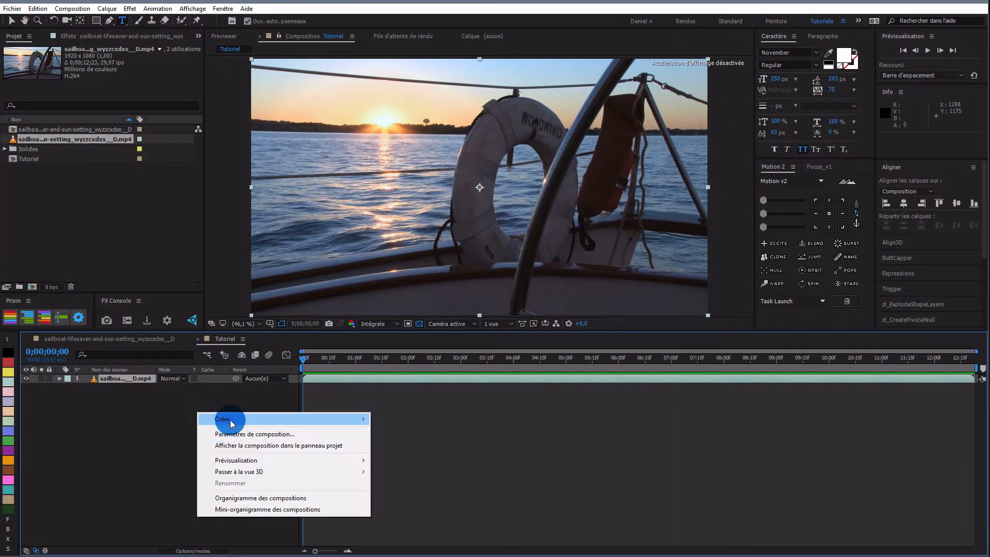
mouse_move(227, 419)
click(153, 436)
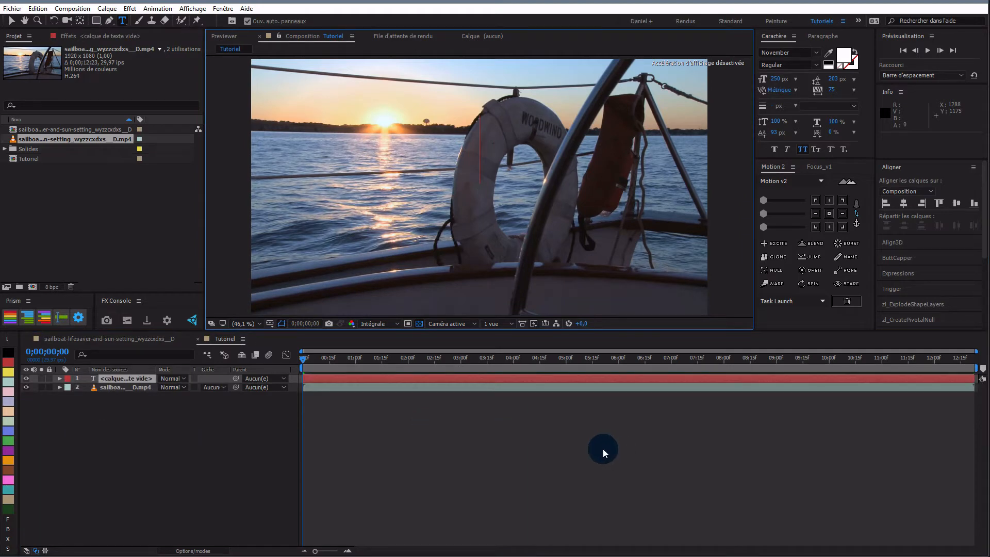
text(Na)
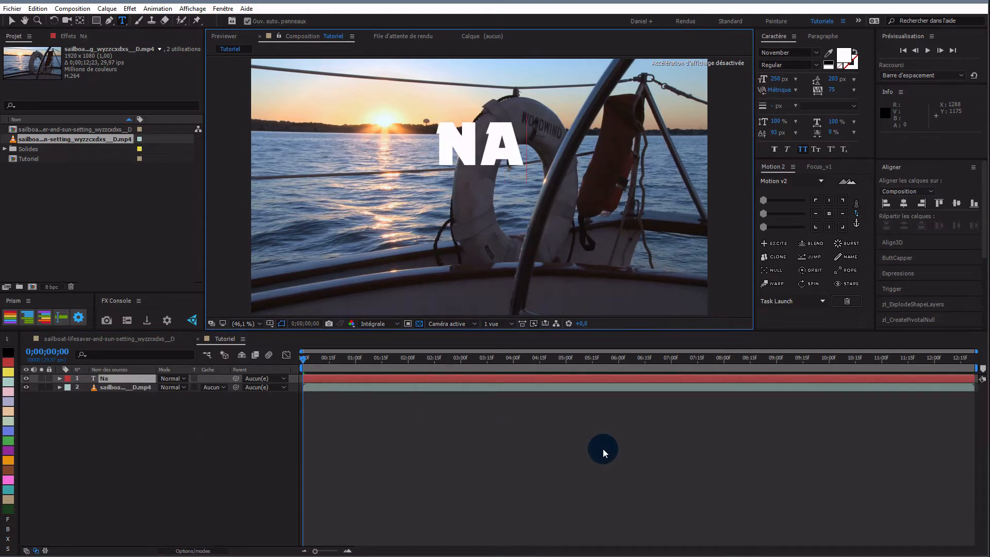
text(vigation)
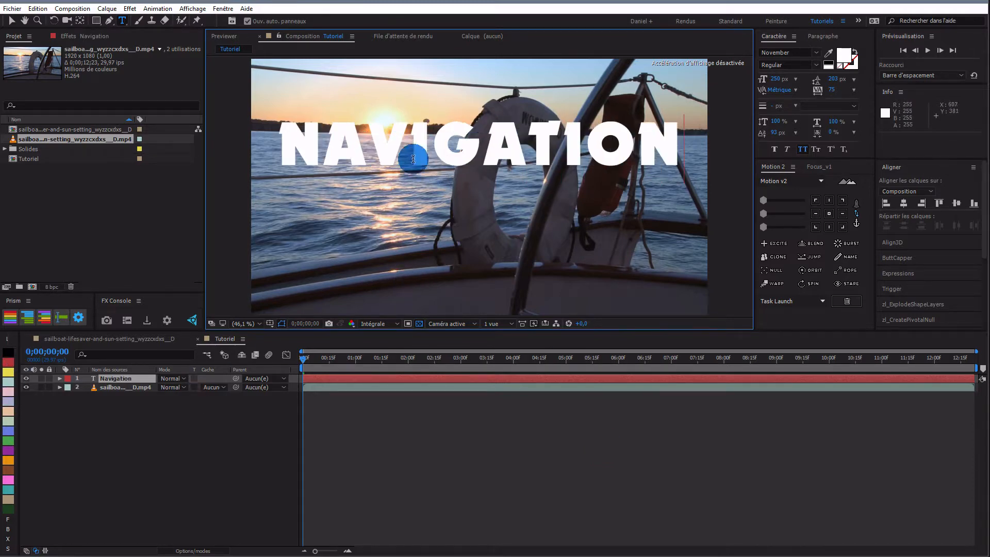
Step: Centre the Navigation text horizontally and vertically in the composition and move its anchor point to its centre
click(146, 378)
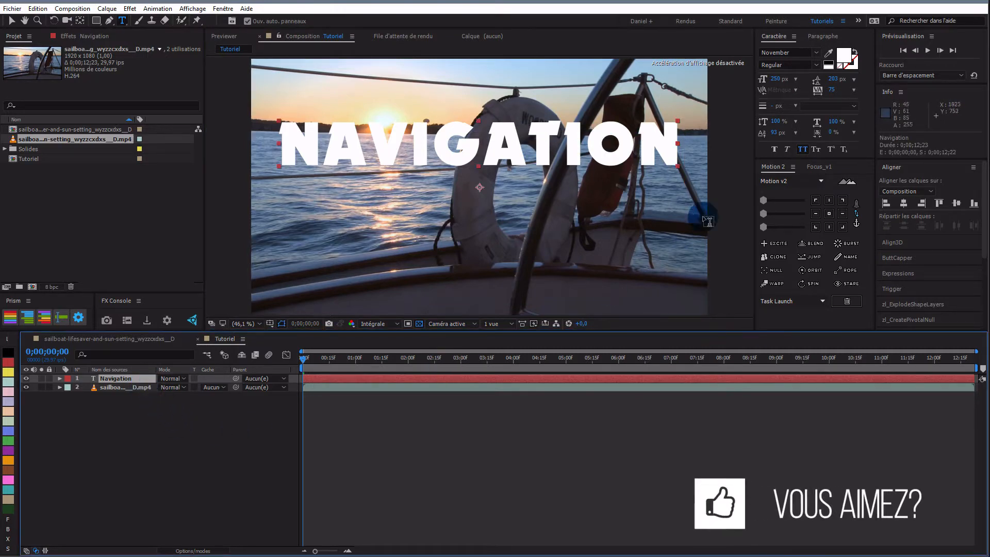
click(903, 203)
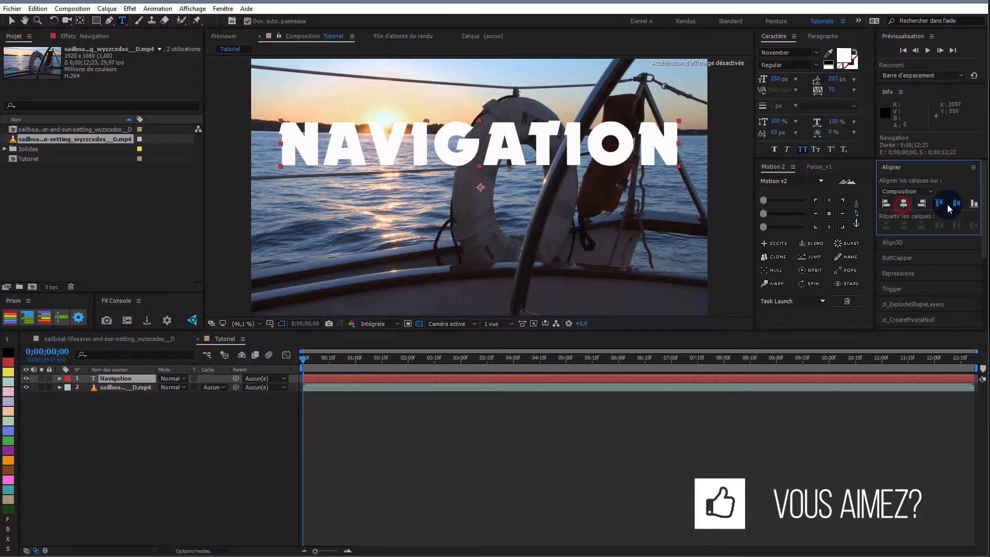
click(956, 204)
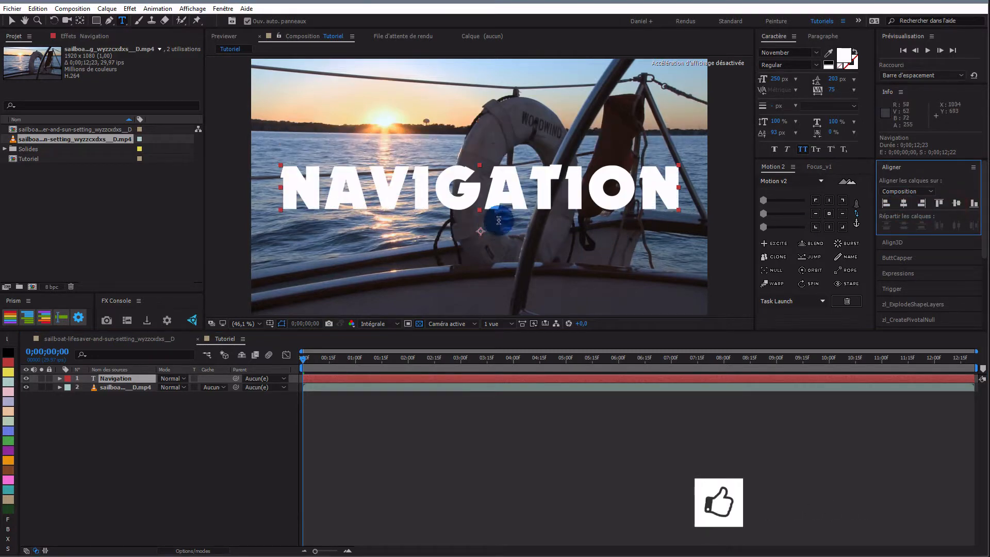
click(829, 213)
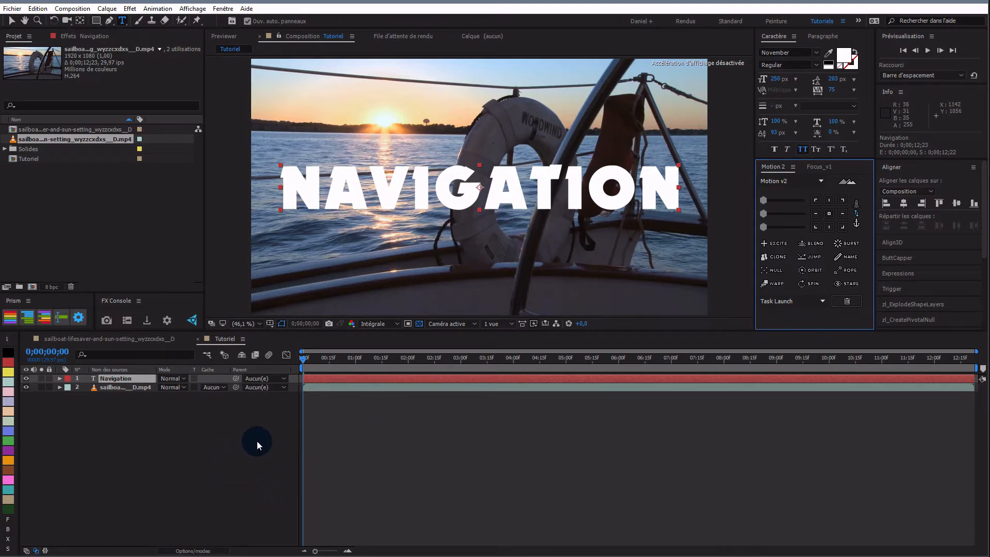
Step: Create a white solid at the composition size, 1920 x 1080 px
click(140, 378)
right_click(212, 408)
mouse_move(249, 418)
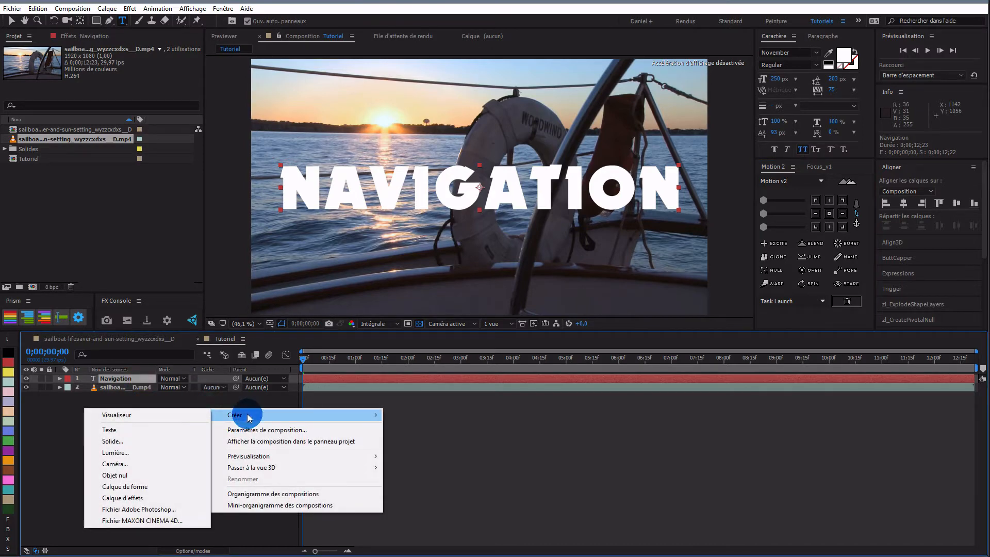
click(122, 442)
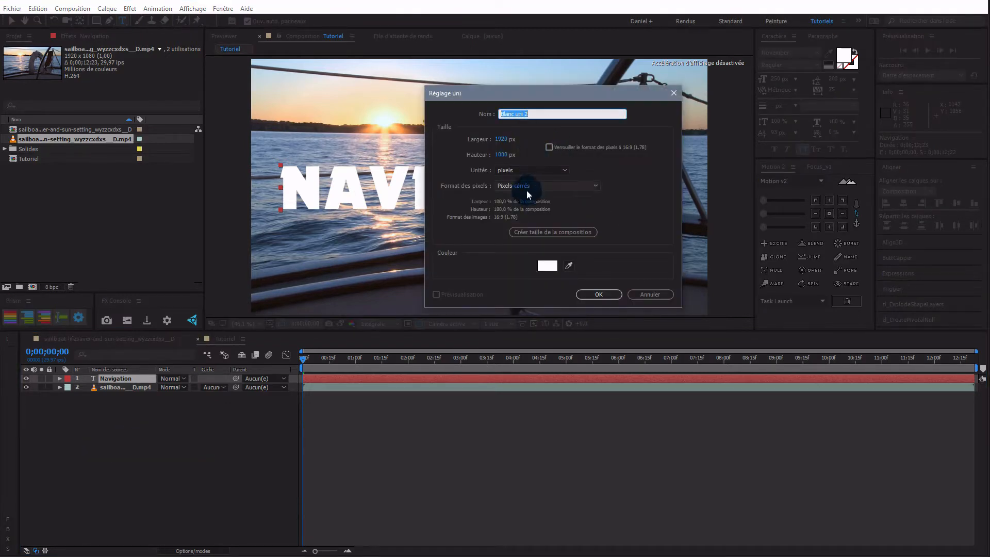
click(555, 233)
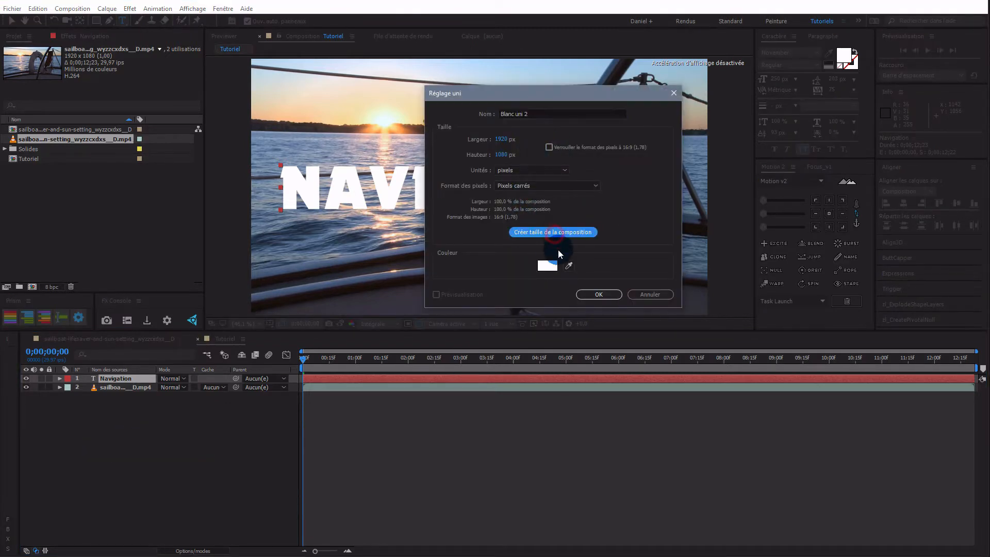
click(607, 295)
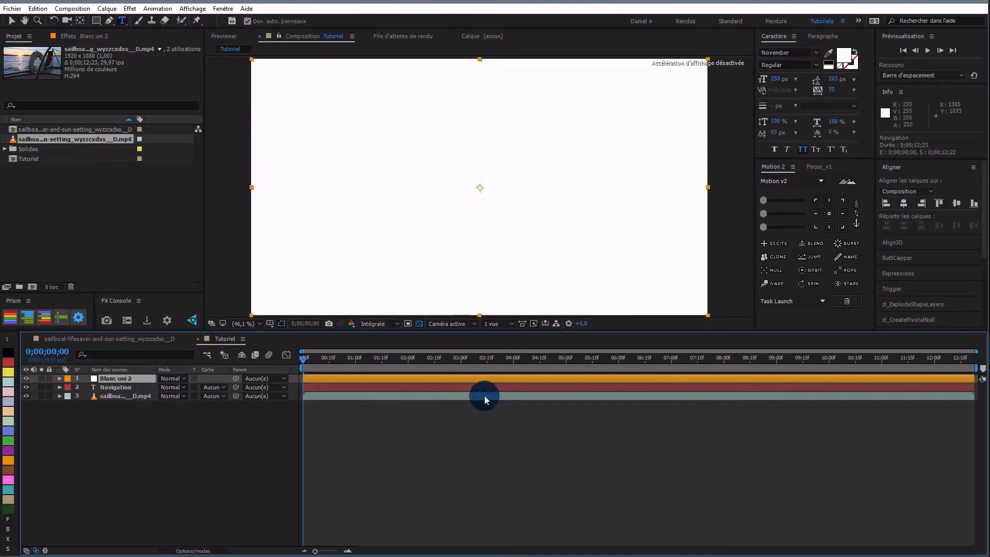
Step: Place the white solid below the Navigation text layer and set its track matte to Alpha inversé Navigation
drag(134, 378, 135, 393)
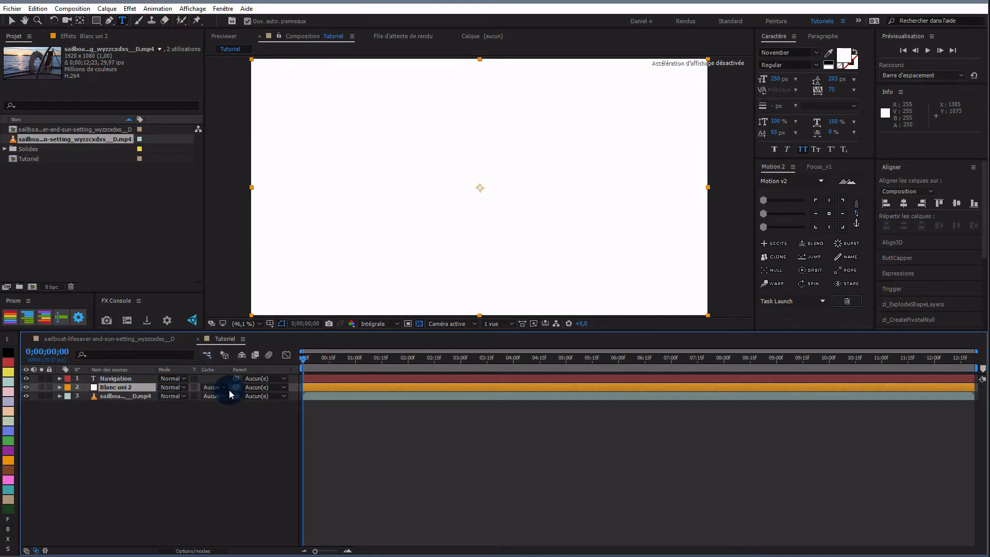
click(204, 551)
click(206, 551)
click(225, 391)
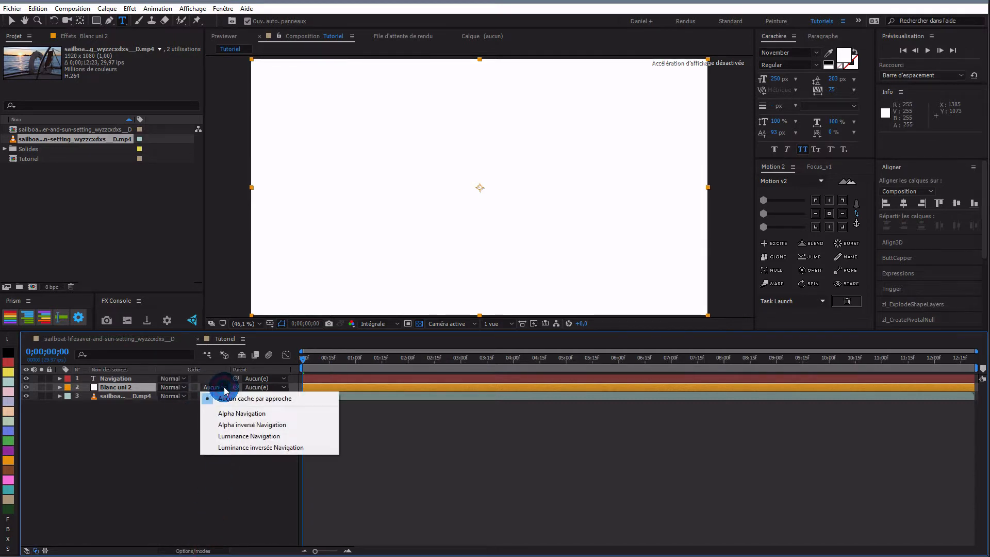
click(226, 425)
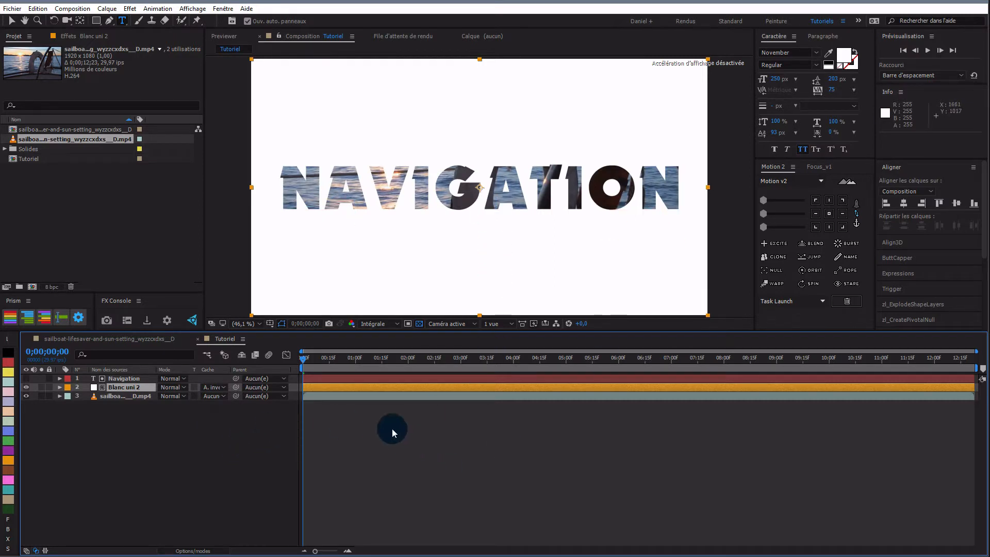
mouse_move(307, 361)
mouse_down()
mouse_move(527, 378)
mouse_move(975, 364)
mouse_move(298, 355)
mouse_up()
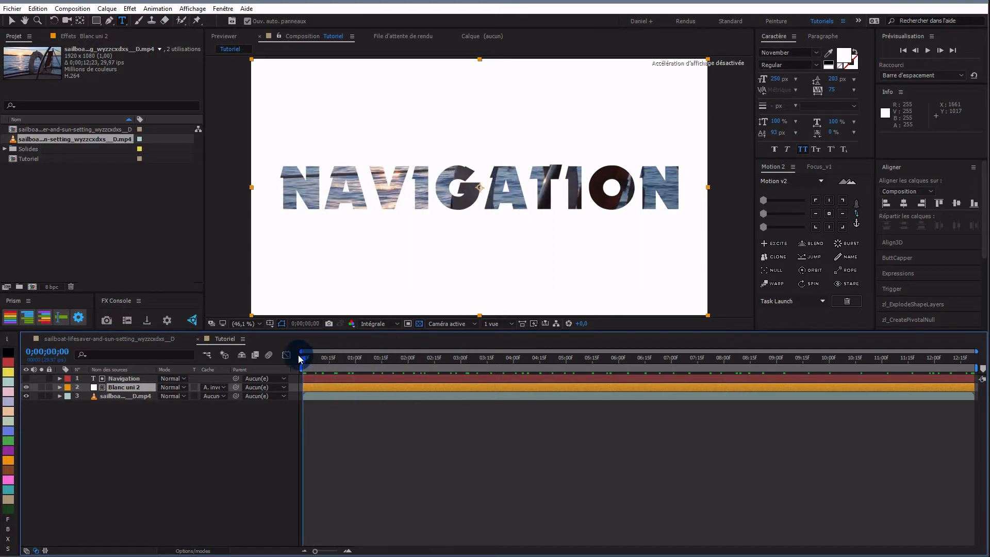
click(155, 435)
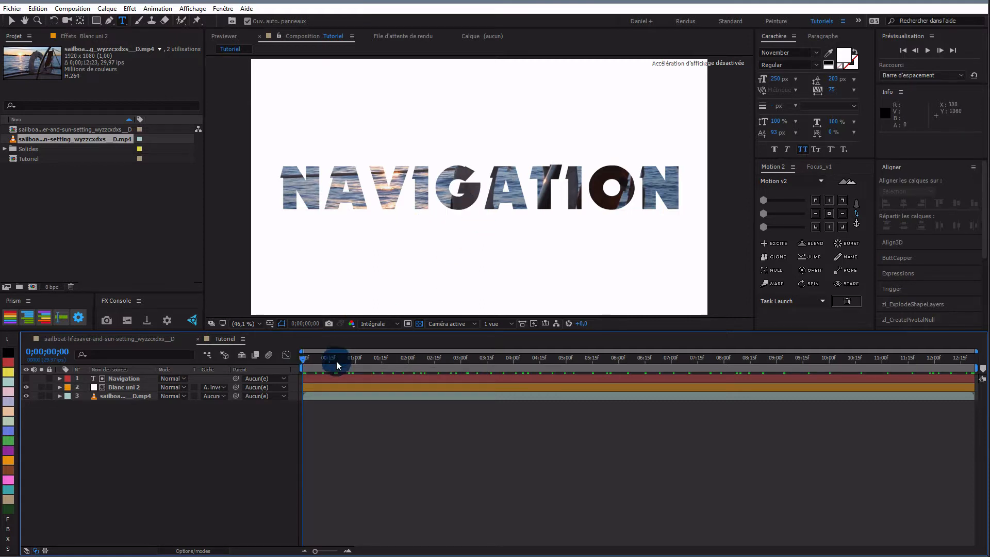
Step: Make the Navigation text layer 3D and add a Position keyframe for it at 0;00;01;15
drag(304, 361, 380, 369)
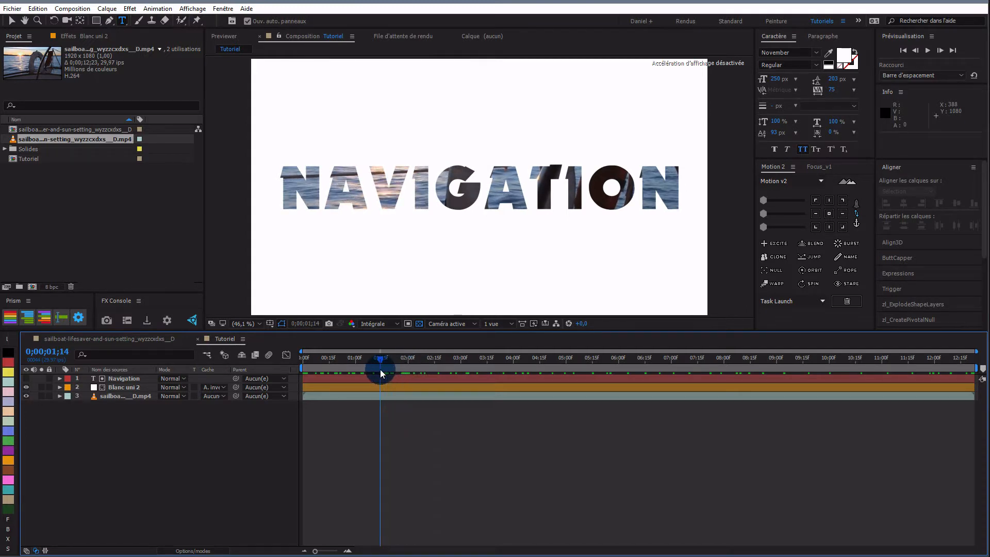
drag(382, 369, 382, 368)
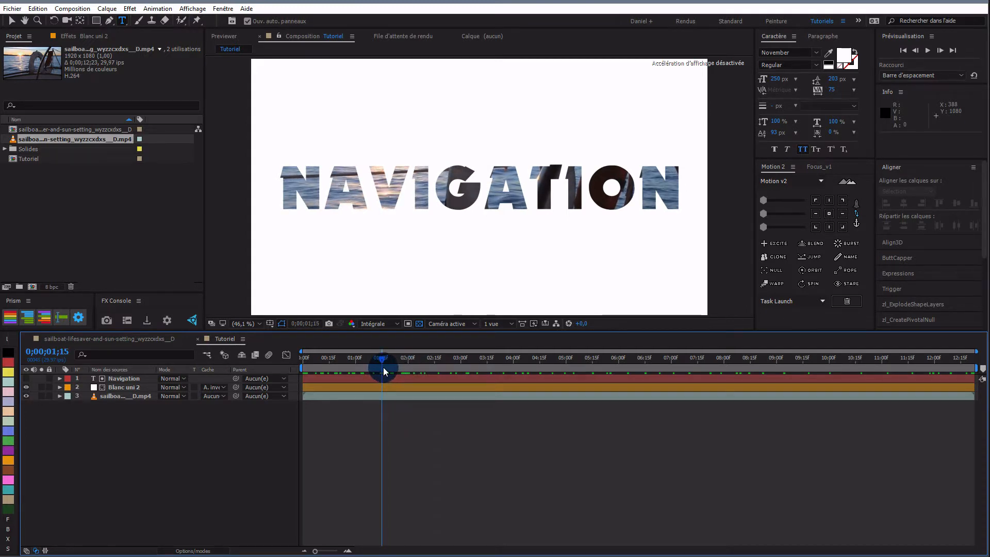
click(126, 378)
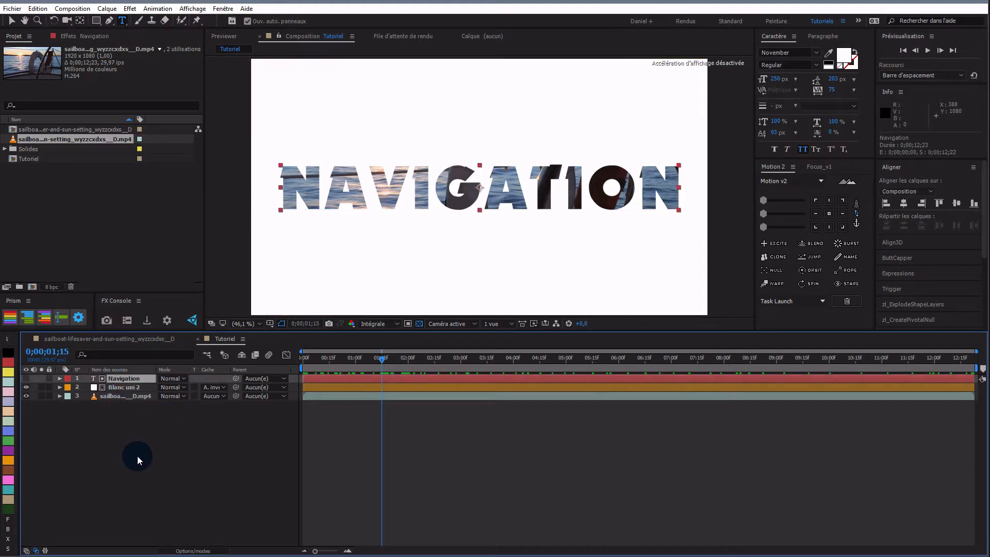
key(p)
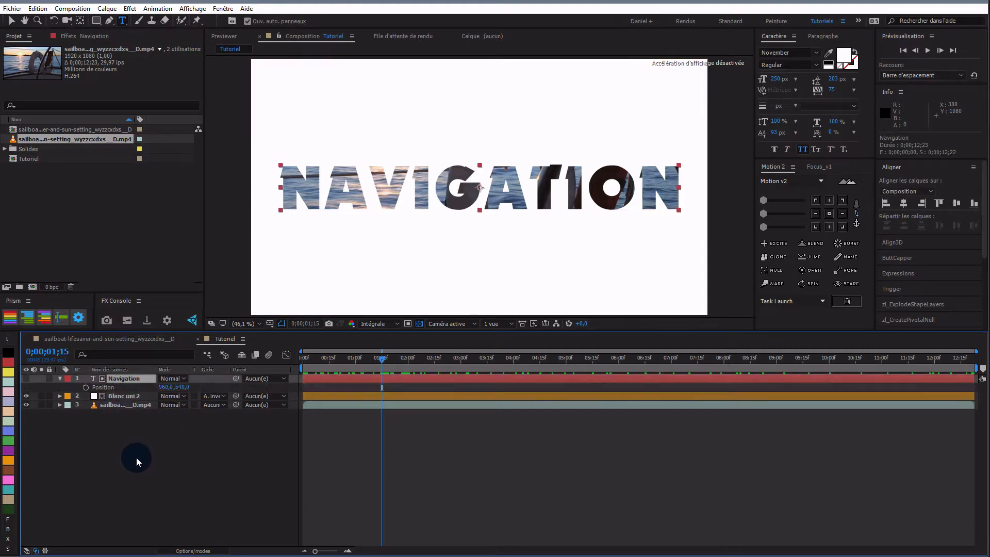
click(203, 551)
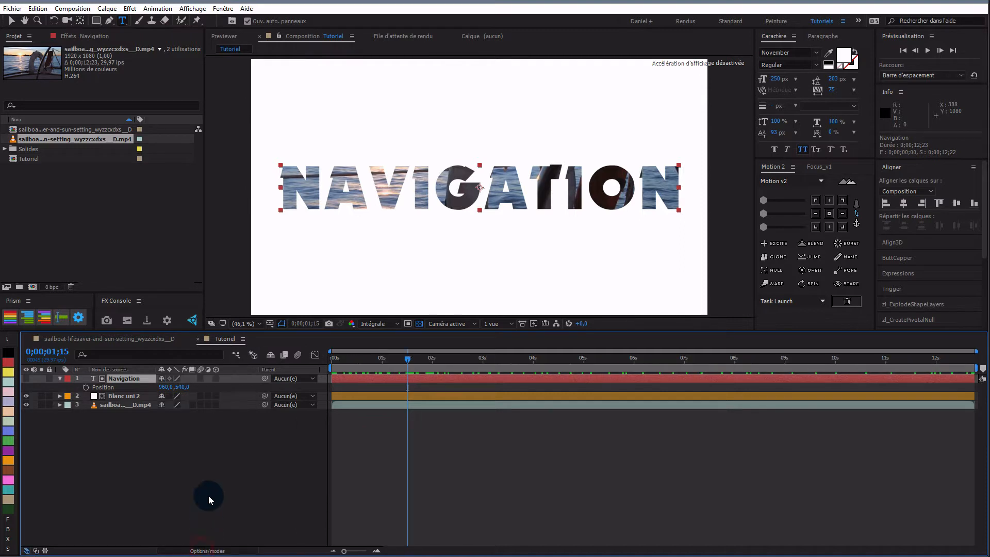
click(216, 378)
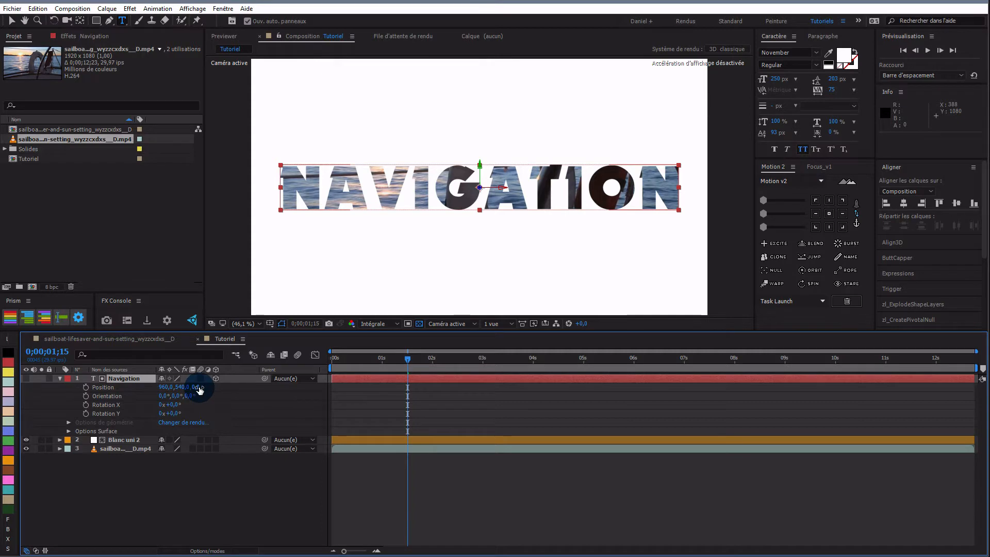
click(85, 388)
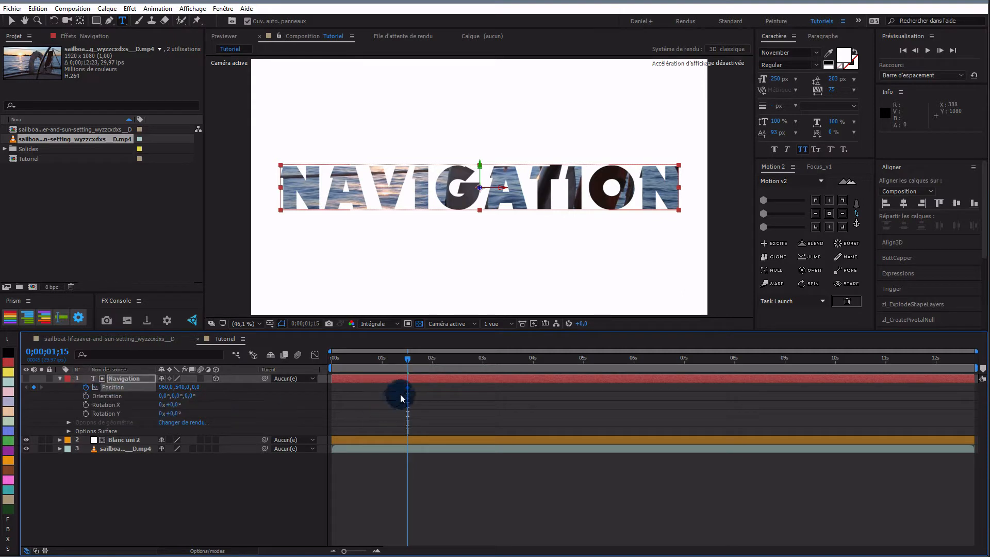
Step: At 0;00;00;15, set the Navigation layer's Z position to -2657 so the text moves past the camera
drag(407, 365, 358, 366)
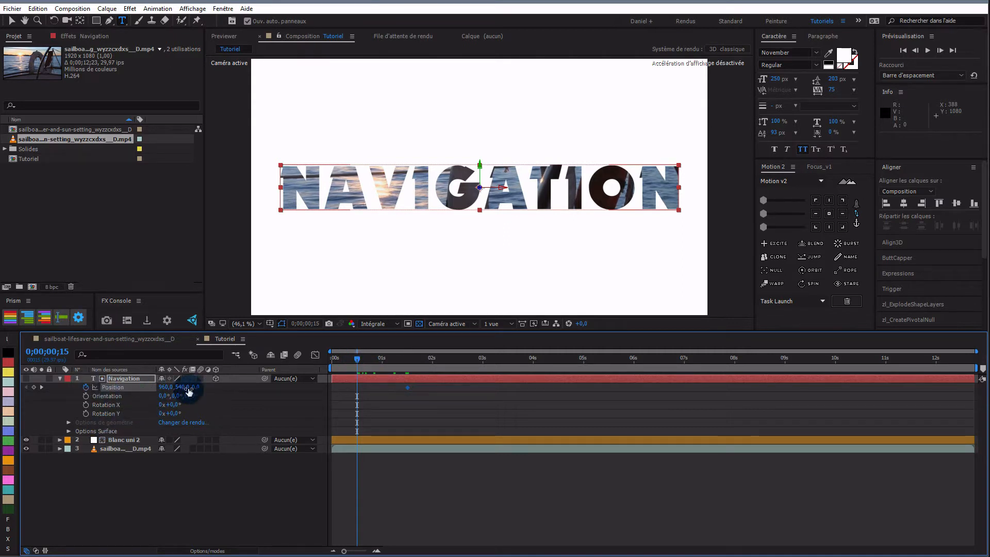
drag(197, 390, 124, 390)
drag(205, 390, 36, 396)
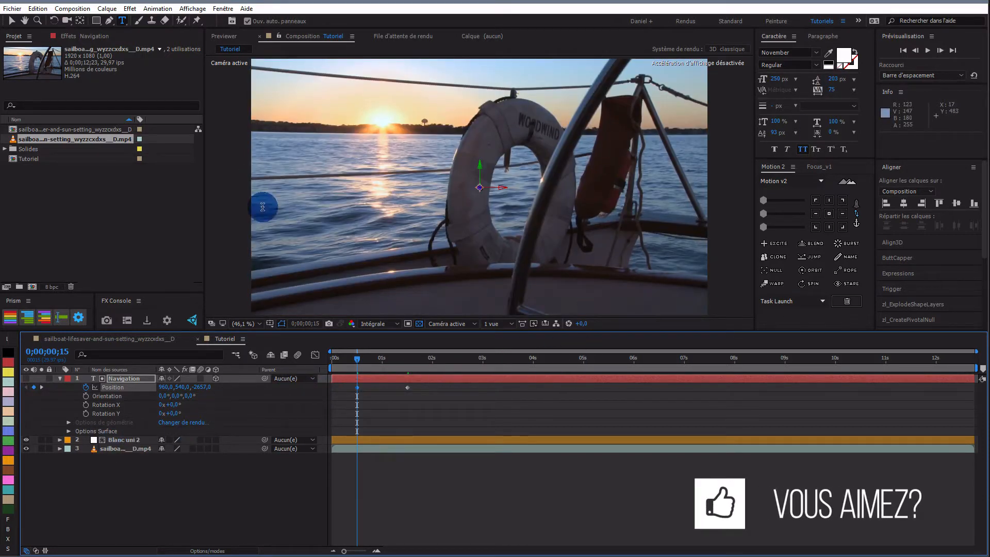
Step: Ease both Position keyframes of the Navigation layer and shape their speed graph to start very fast and slow gradually
mouse_move(359, 364)
mouse_down()
mouse_move(406, 369)
mouse_move(352, 379)
mouse_up()
drag(429, 395, 324, 382)
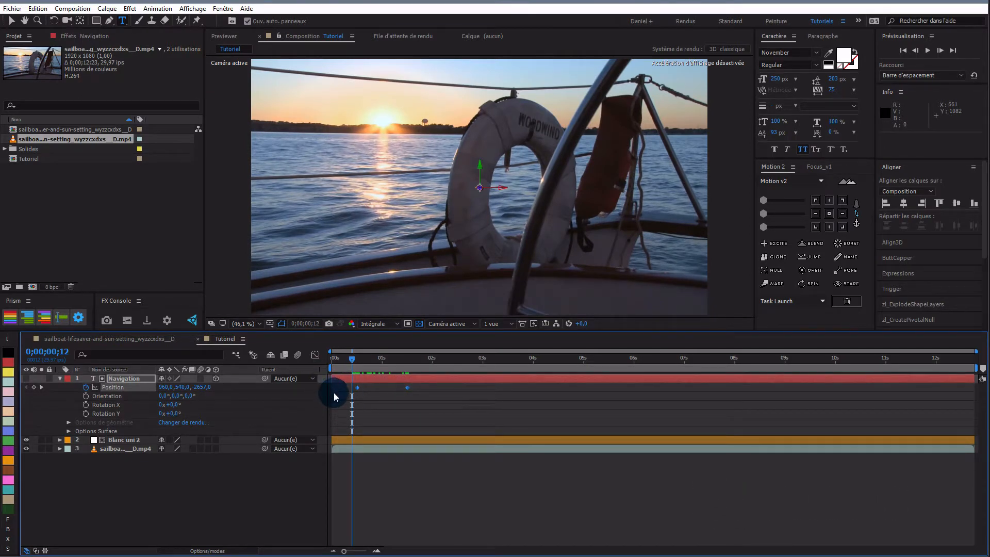
key(F9)
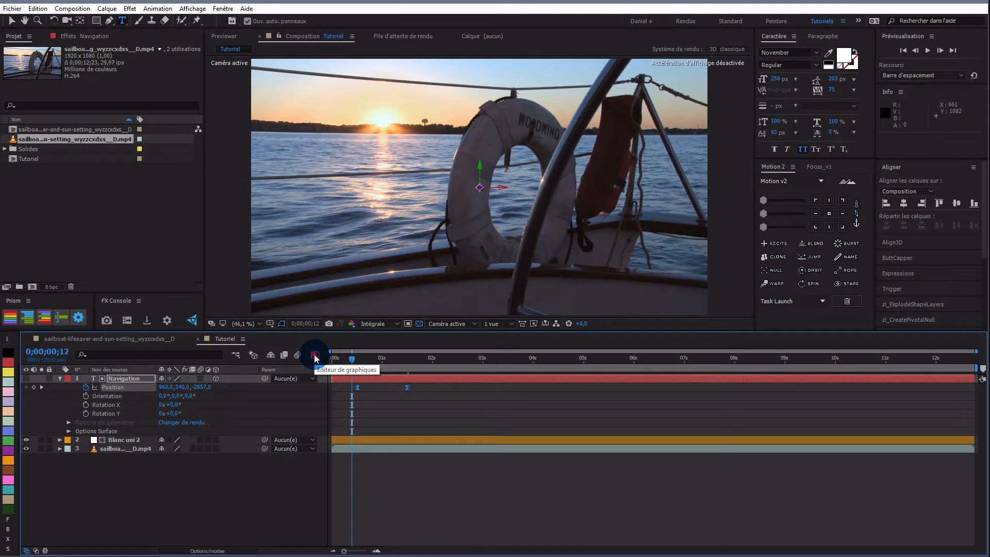
click(316, 356)
drag(344, 513, 380, 511)
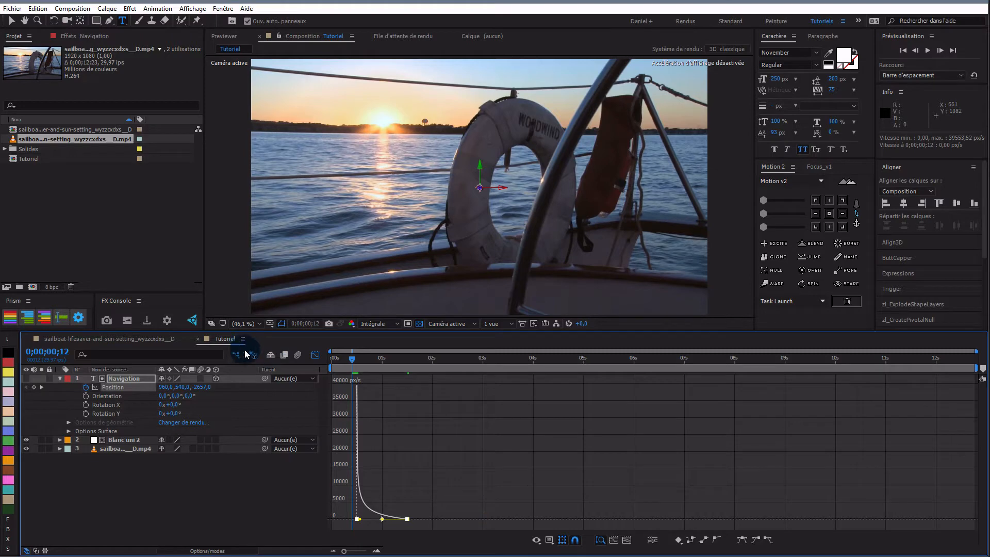
click(315, 356)
Step: Preview the eased Navigation text animation from the start of the composition
drag(348, 361, 294, 367)
key(space)
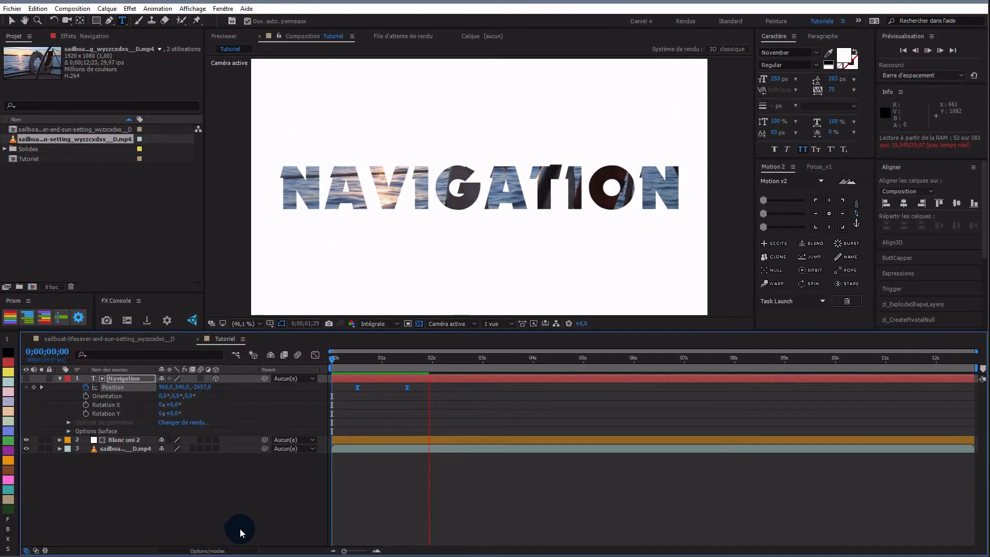
click(408, 453)
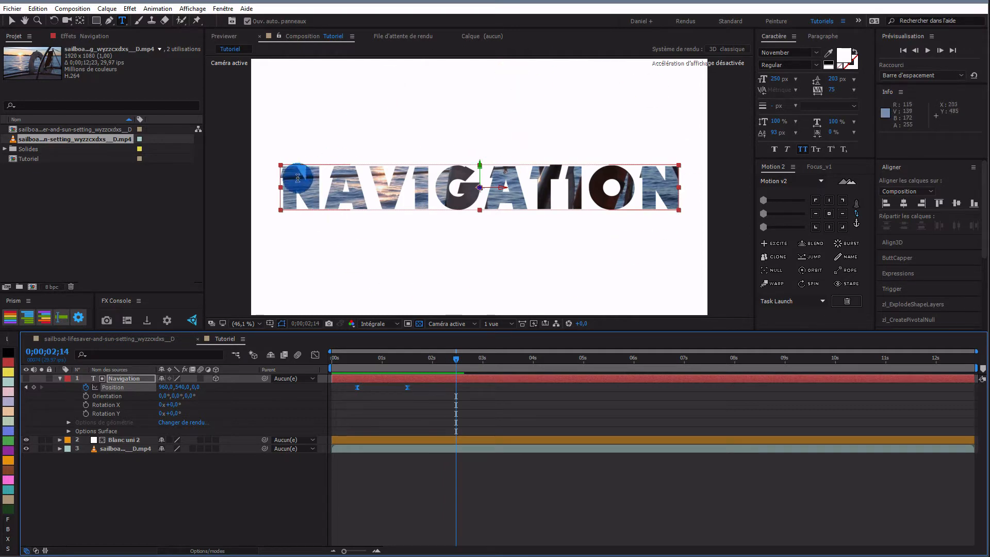
click(250, 497)
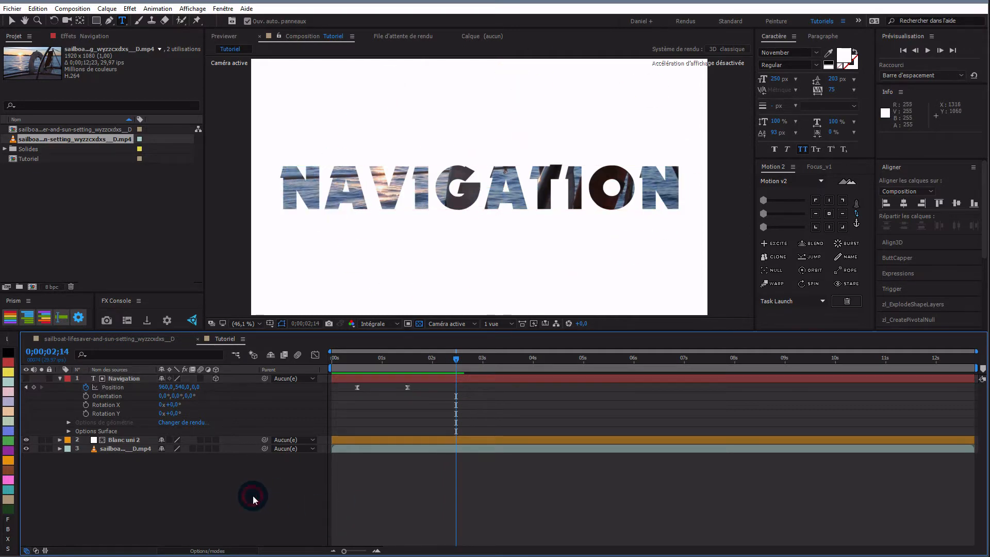
Step: Collapse the Navigation layer's properties and duplicate the Navigation text and white solid layers together
click(64, 382)
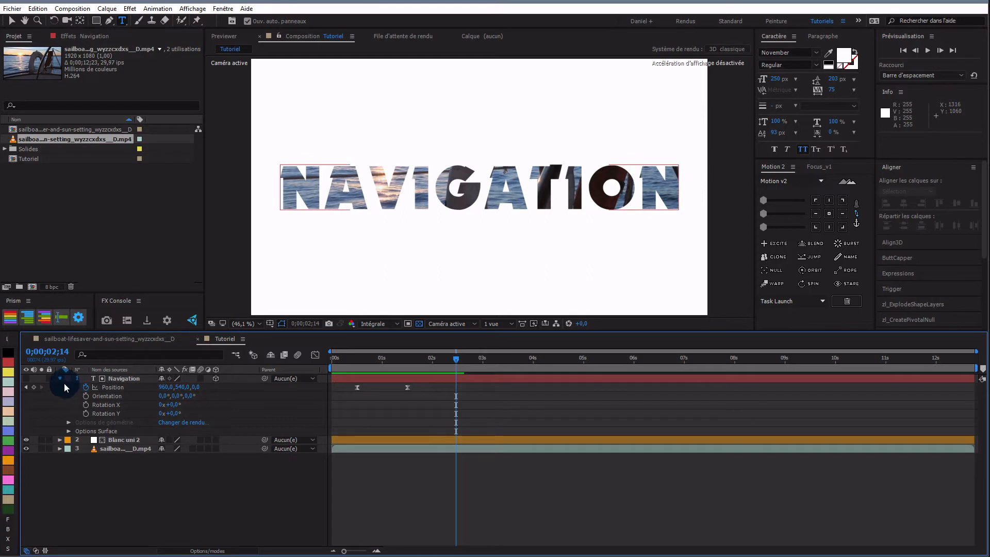
click(60, 379)
click(177, 460)
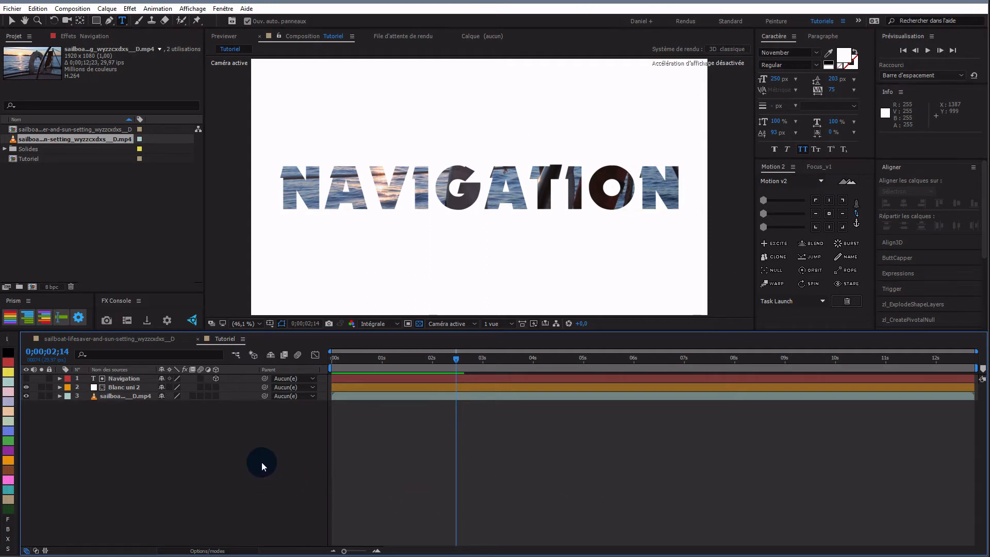
click(126, 388)
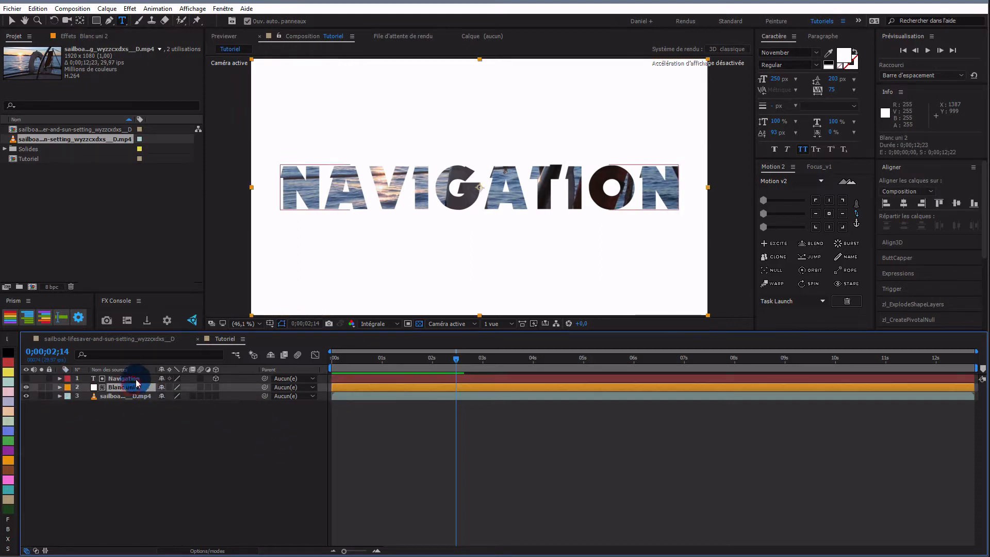
shift+click(137, 379)
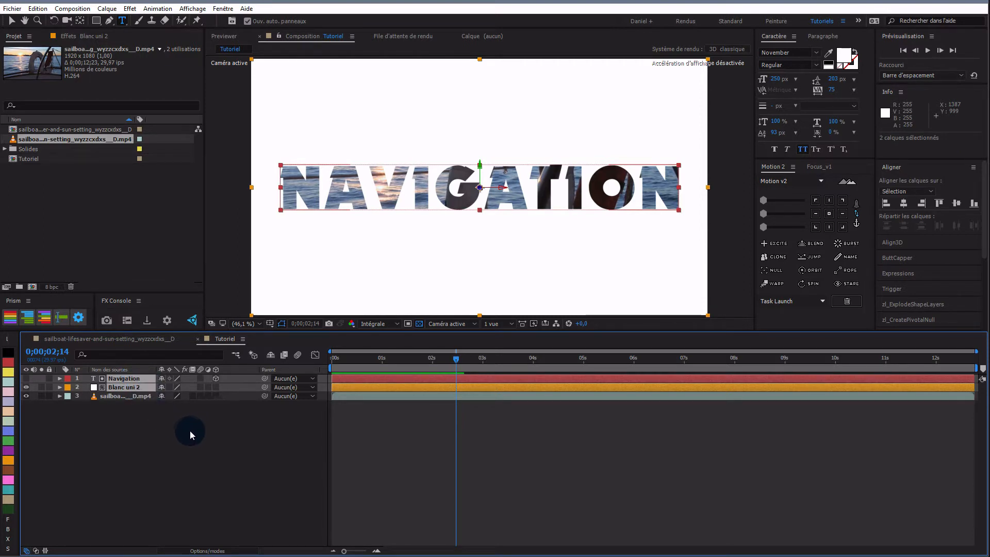
key(ctrl+d)
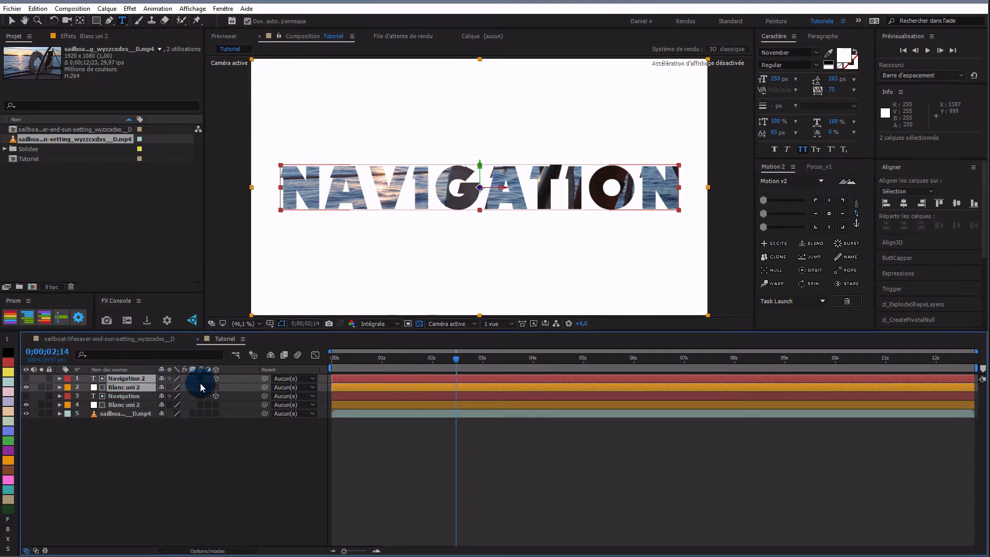
Step: Set the track matte of the duplicated upper white solid to Alpha Navigation 2
click(209, 551)
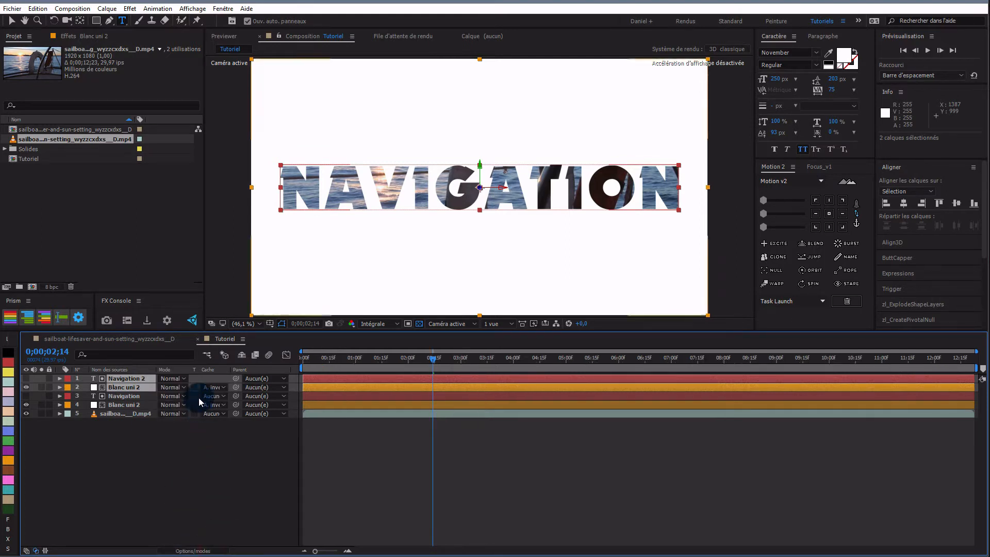
click(223, 388)
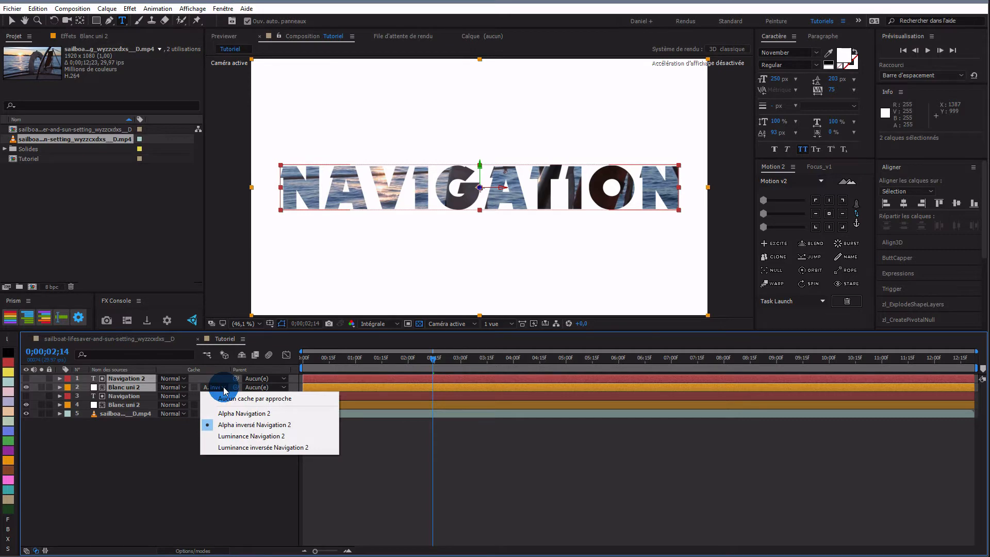
click(144, 482)
click(124, 387)
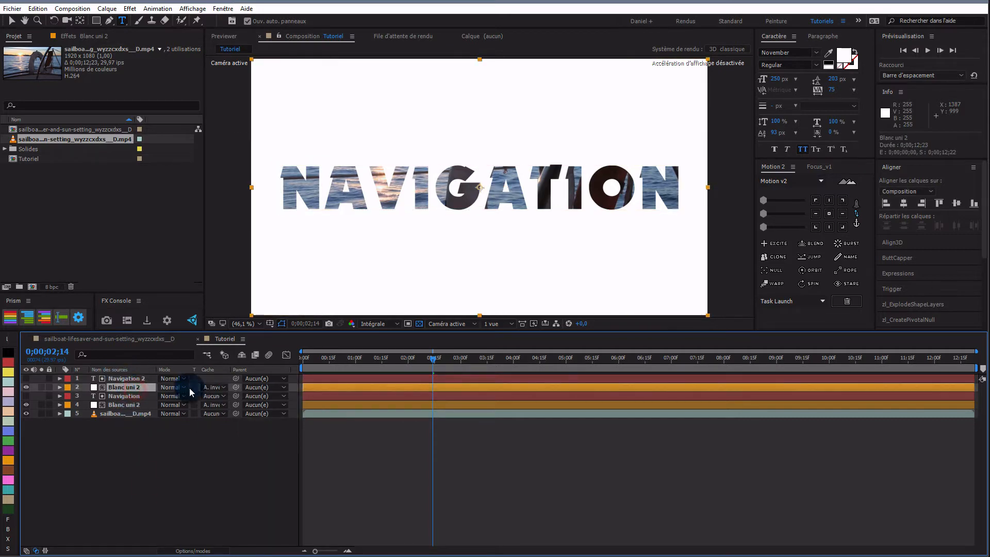
click(223, 386)
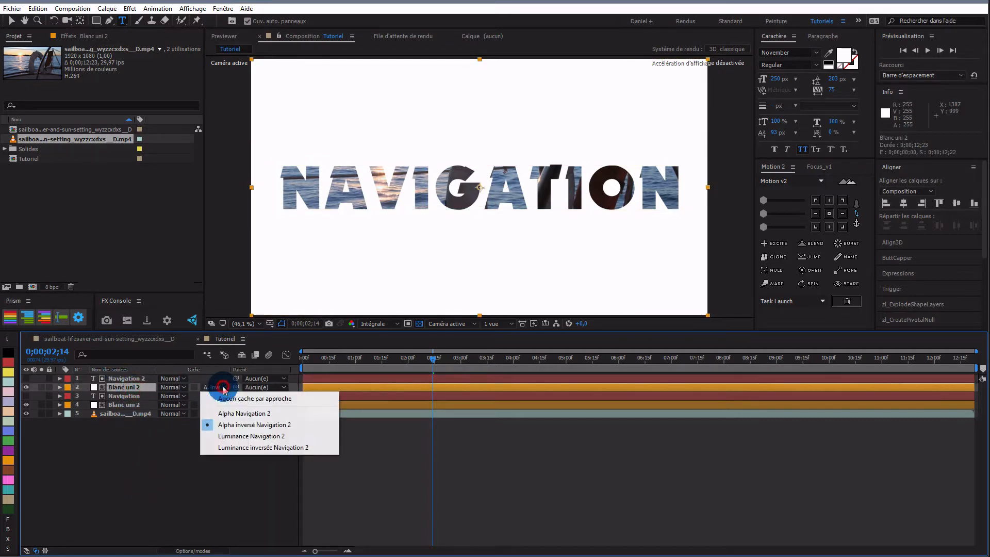
click(230, 415)
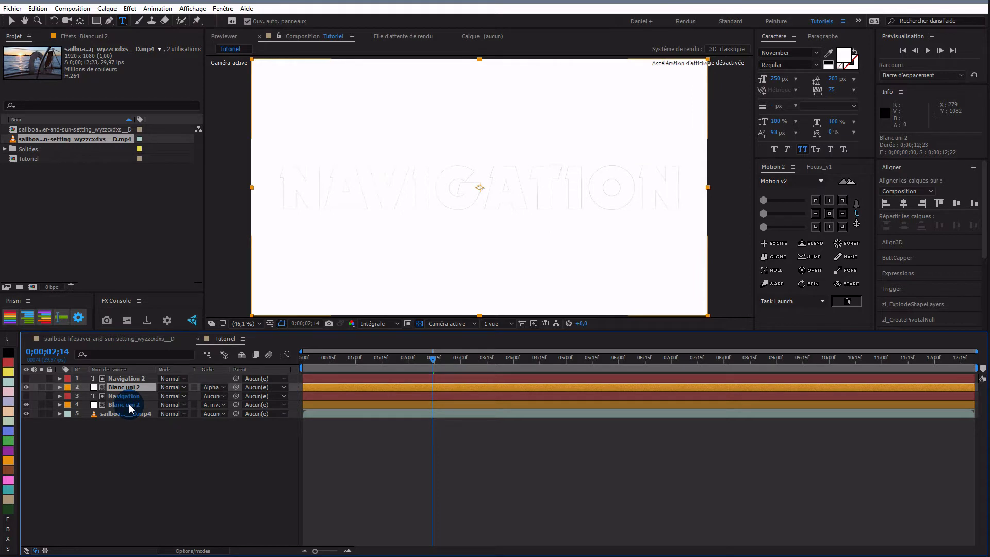
Step: Move the upper white solid straight down 1080 px so its top edge meets the composition's lower edge
click(128, 405)
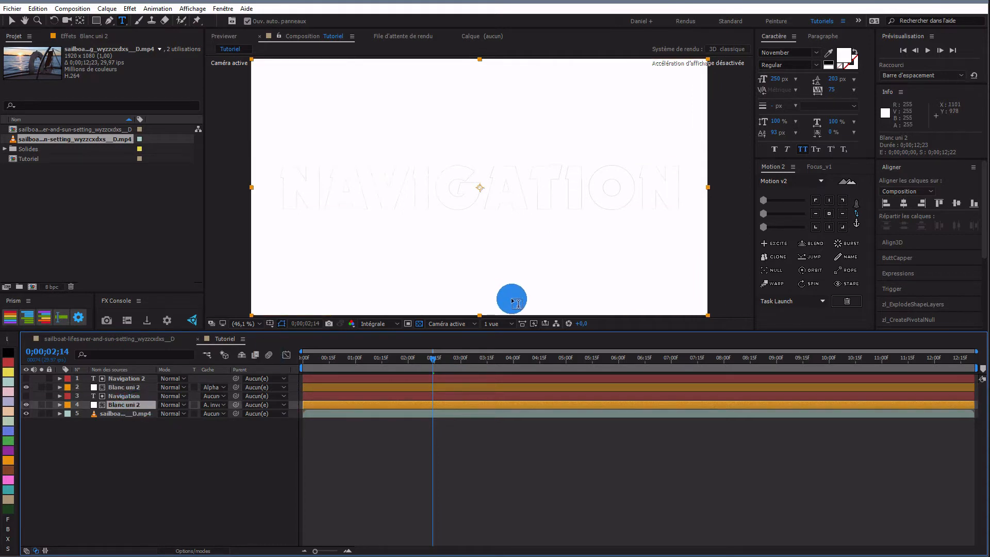
scroll(527, 264, down, 2)
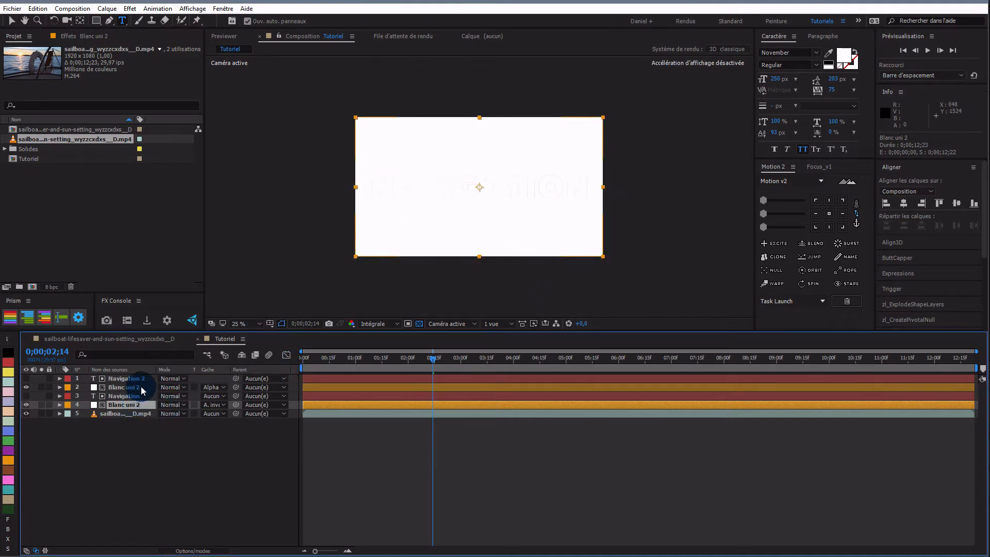
click(141, 387)
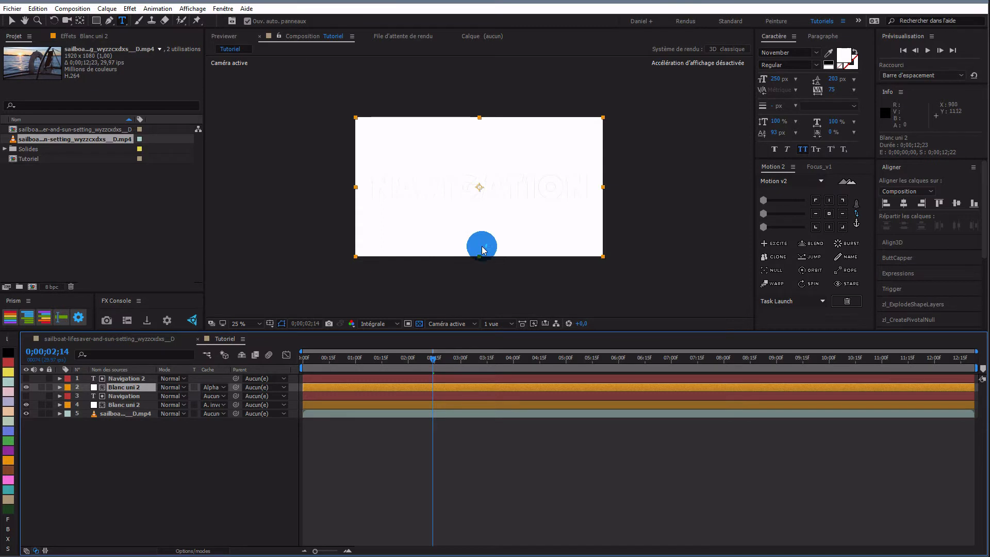
key(v)
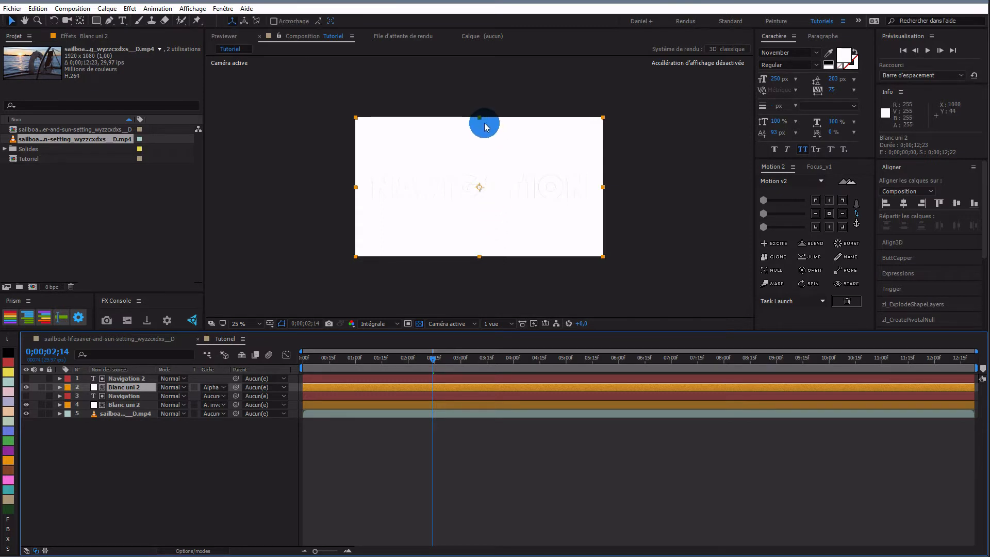
drag(482, 121, 483, 259)
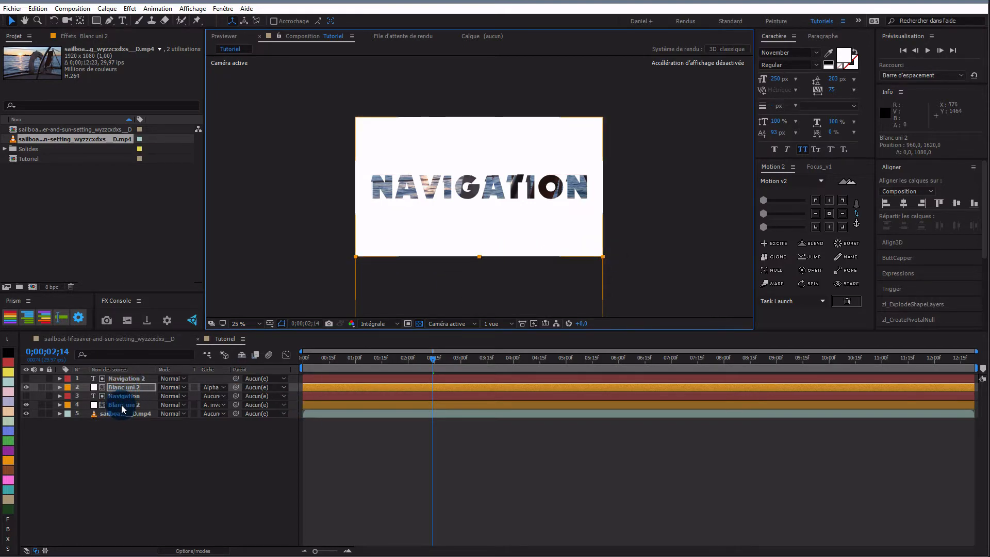
Step: Parent the upper white solid to the lower white solid, layer 4
click(207, 395)
drag(237, 388, 125, 404)
click(173, 458)
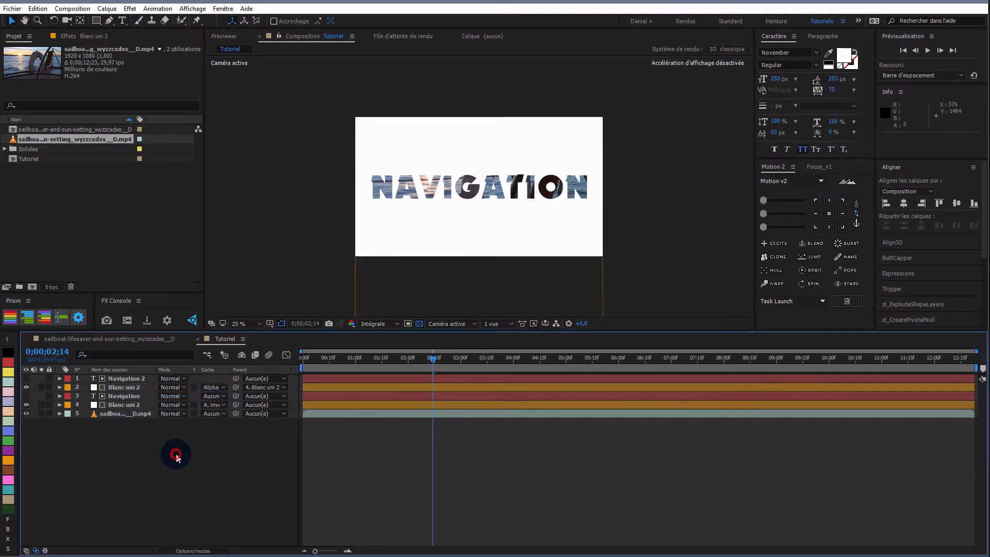
Step: Show the layers' keyframes and add a Position keyframe to the lower white solid at 0;00;02;00
click(131, 403)
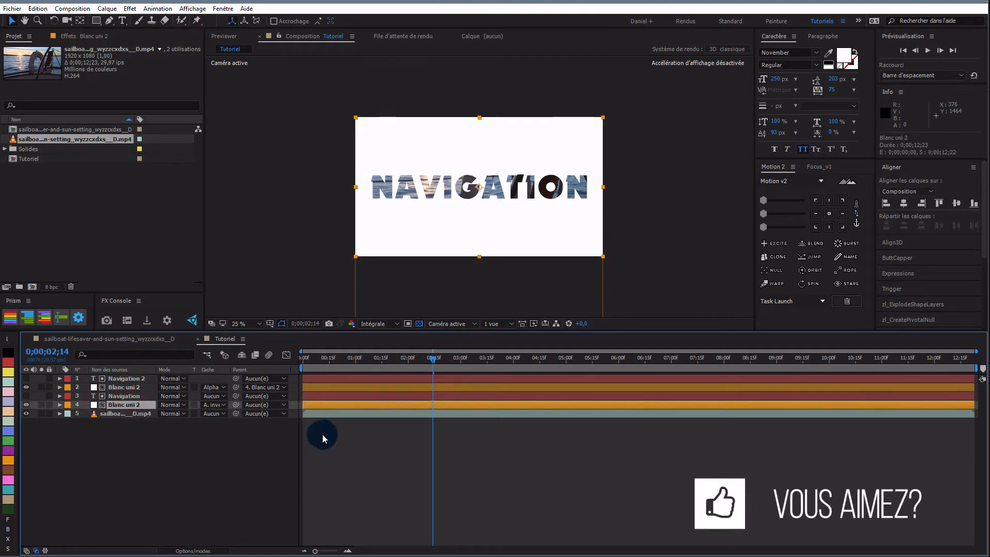
click(236, 457)
key(u)
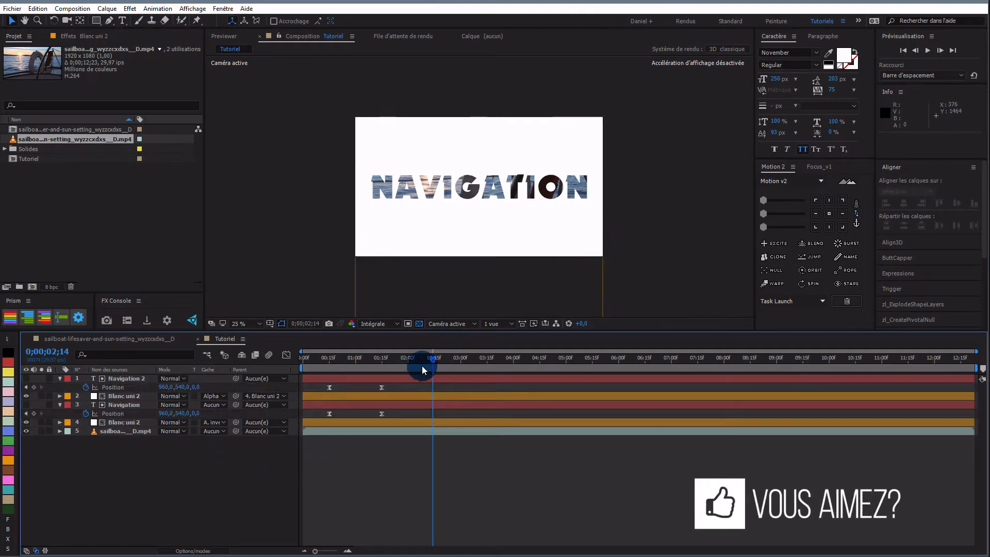
drag(433, 361, 409, 369)
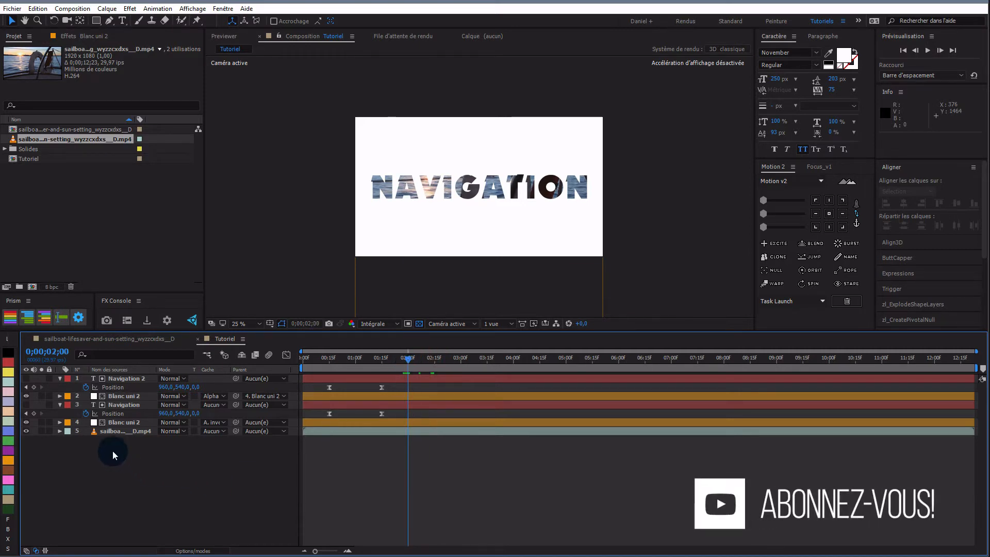
click(117, 423)
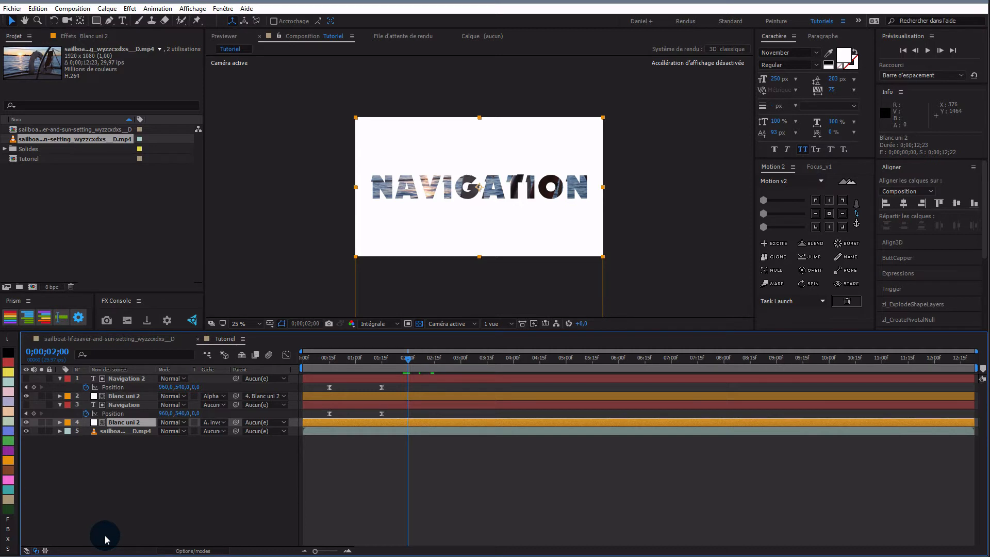
key(p)
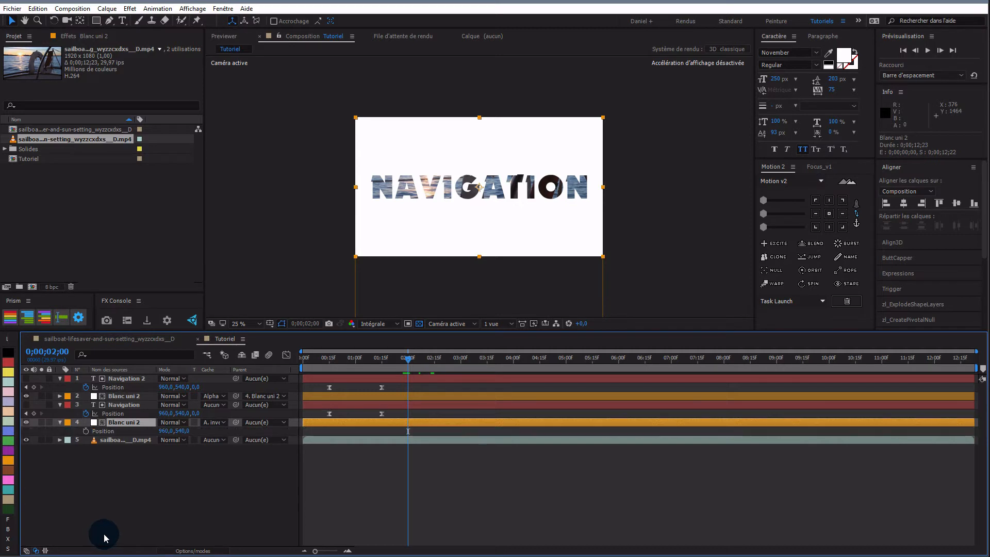
click(86, 431)
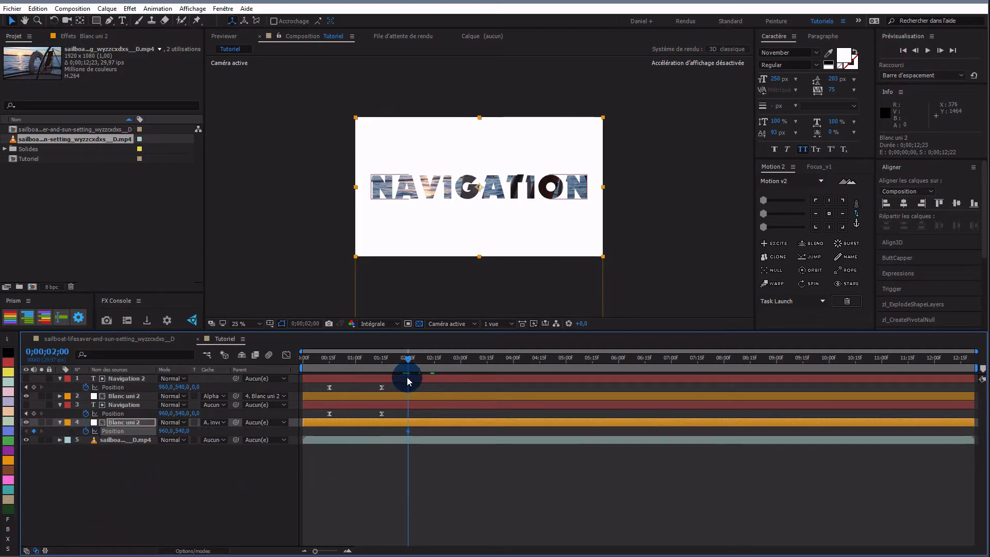
Step: At 0;00;02;29, set the lower white solid's Y position to -540 so it slides up out of the frame
drag(431, 361, 463, 362)
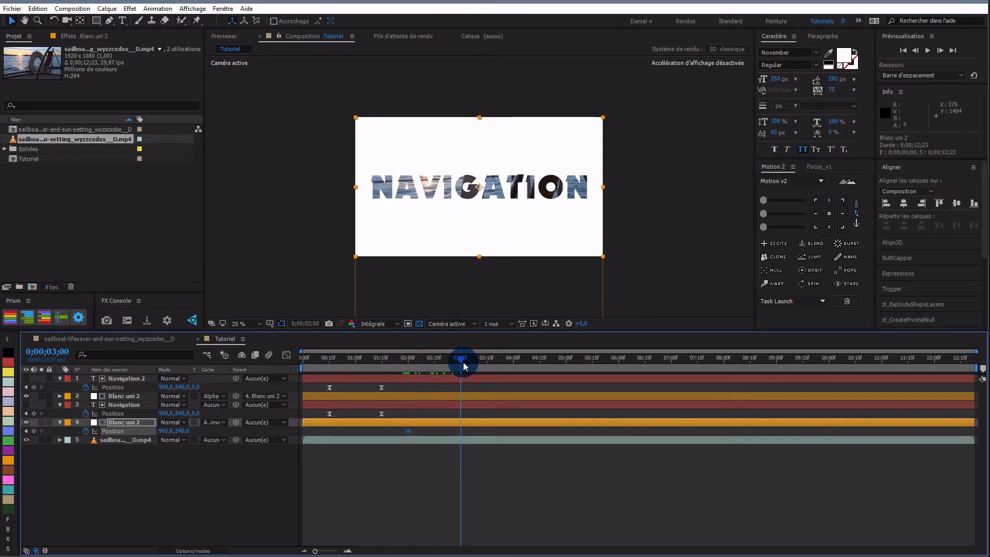
click(182, 432)
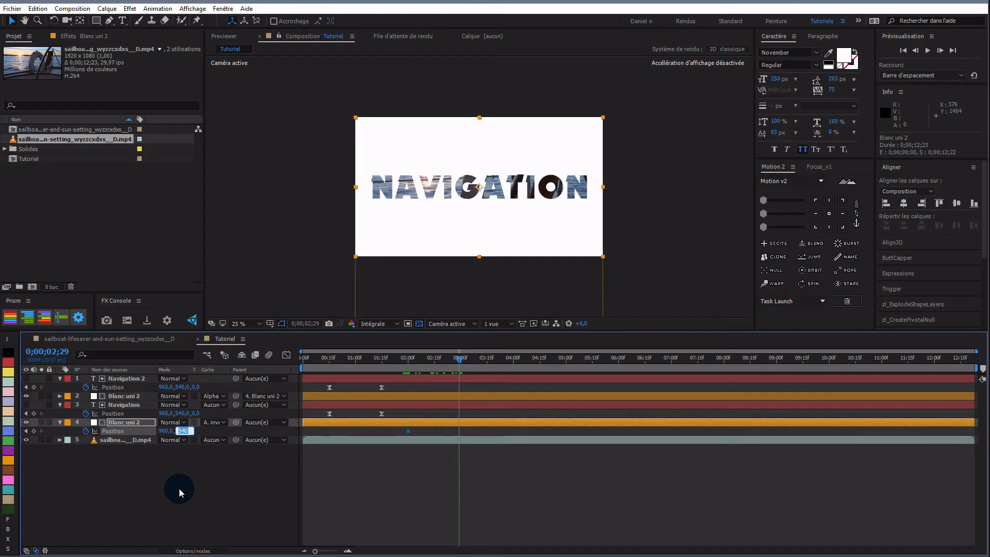
text(-54)
key(Return)
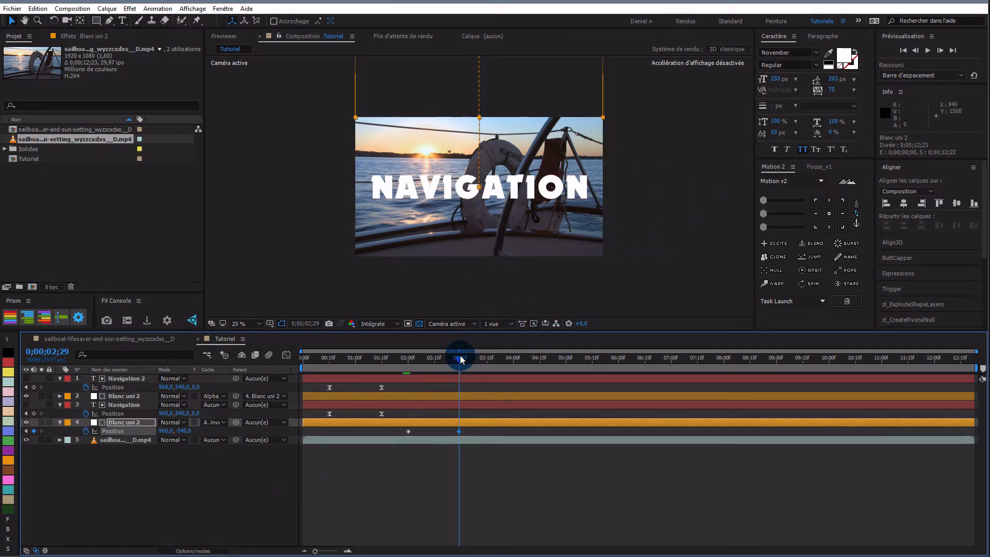
Step: Check the transition midway at 0;00;02;14 and apply easing to both Position keyframes of the lower white solid
drag(462, 363, 435, 366)
click(506, 171)
click(552, 183)
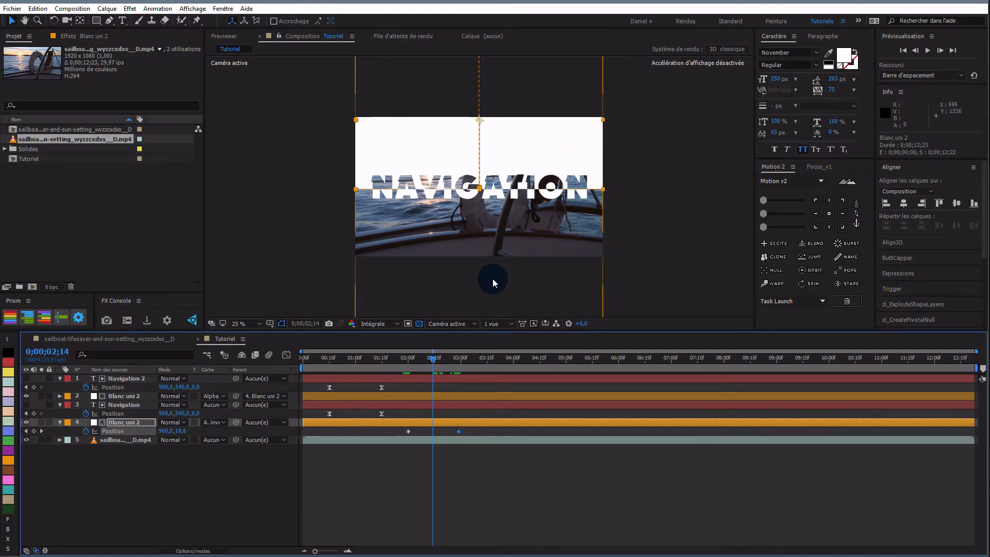
drag(472, 427, 400, 438)
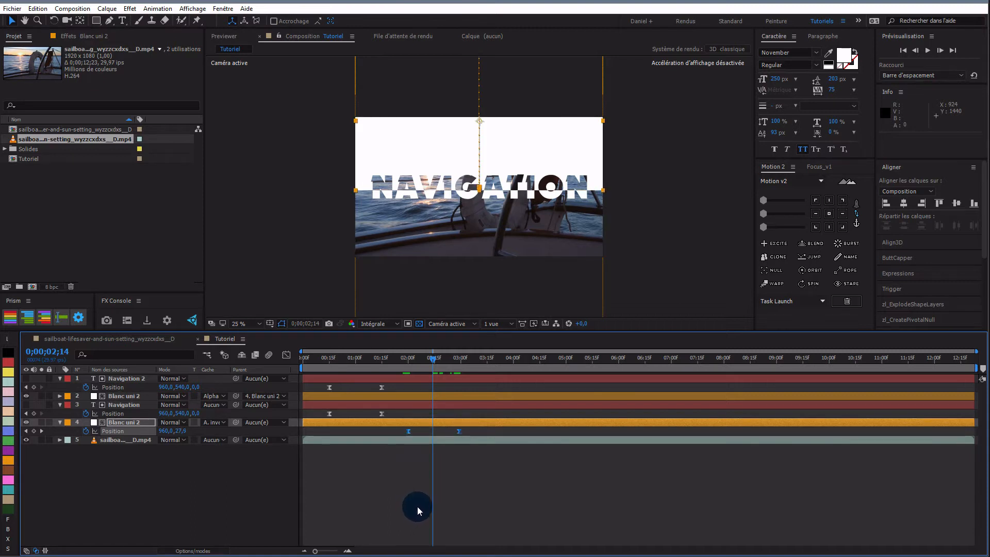
Step: Preview the complete title animation and sliding reveal from the start of the composition
drag(435, 360, 278, 379)
key(space)
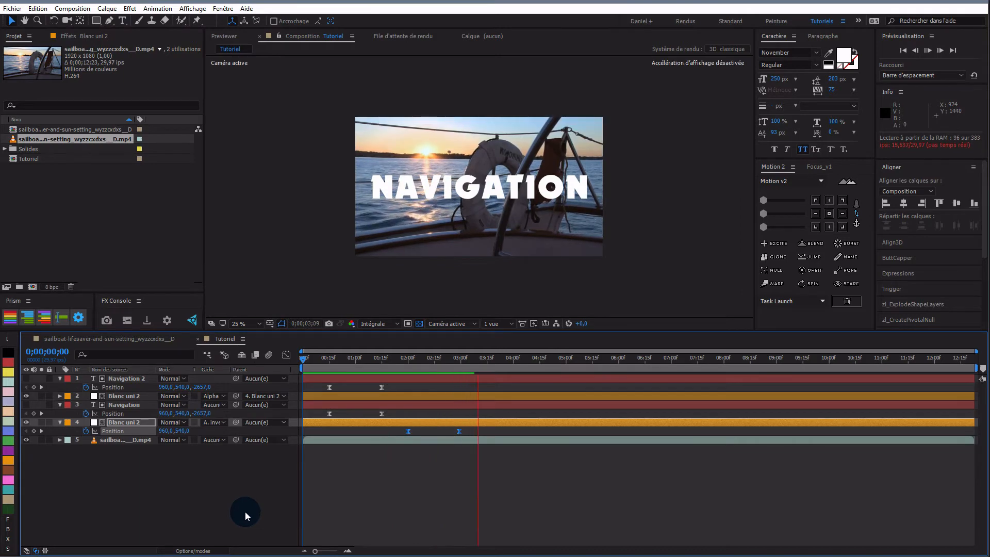
key(space)
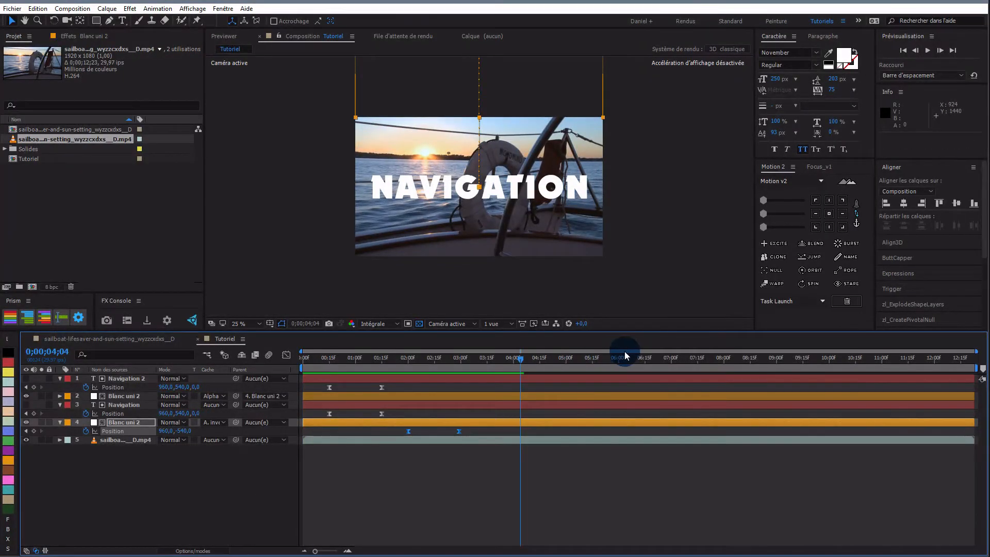
Step: Set the end of the work area at 0;00;06;03 and preview the animation
click(624, 358)
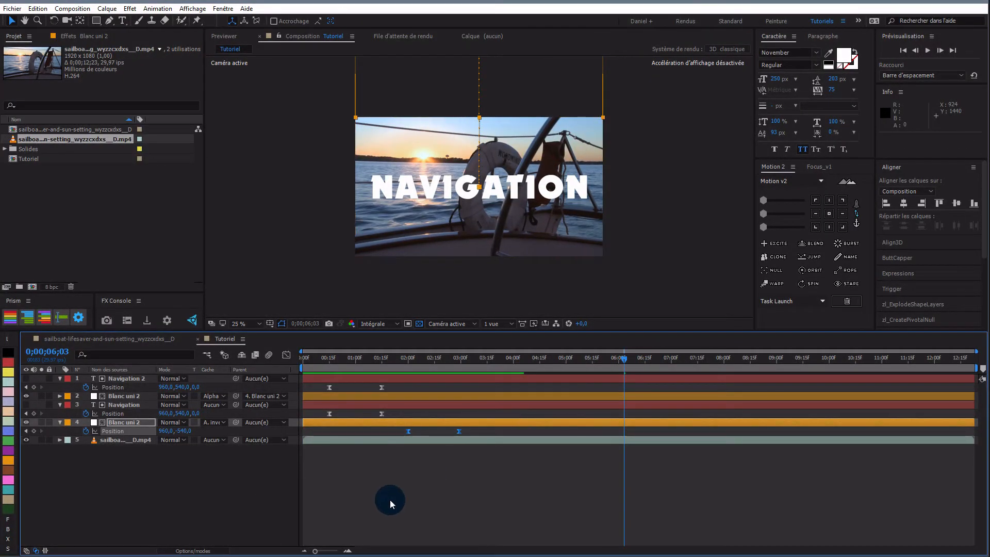
key(n)
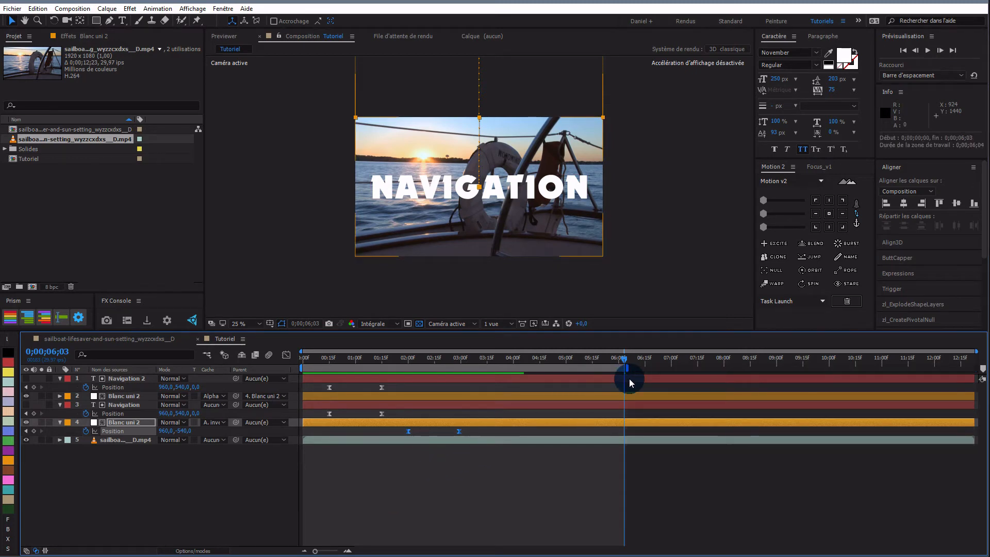
key(space)
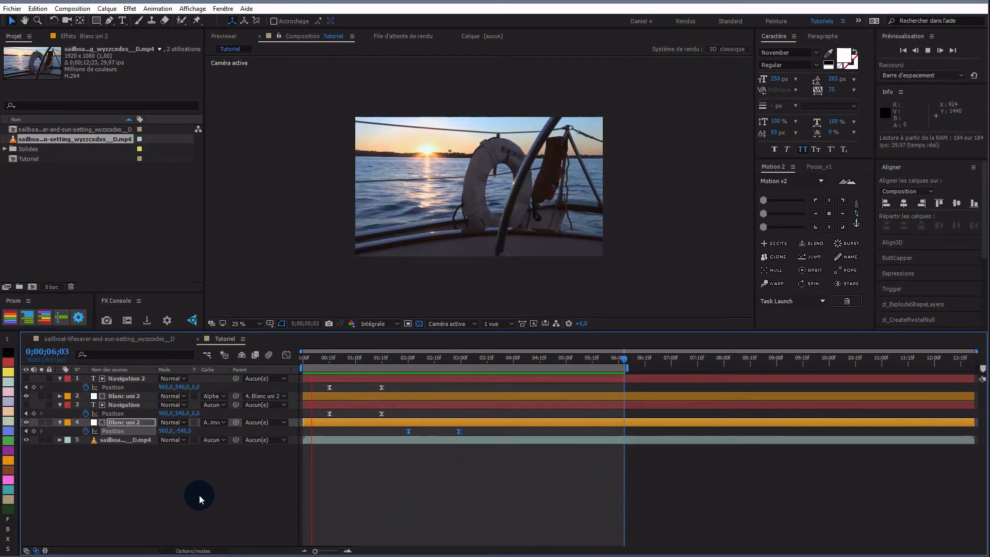
Step: Fit the composition in the viewer and scrub through the title animation from the start
click(561, 255)
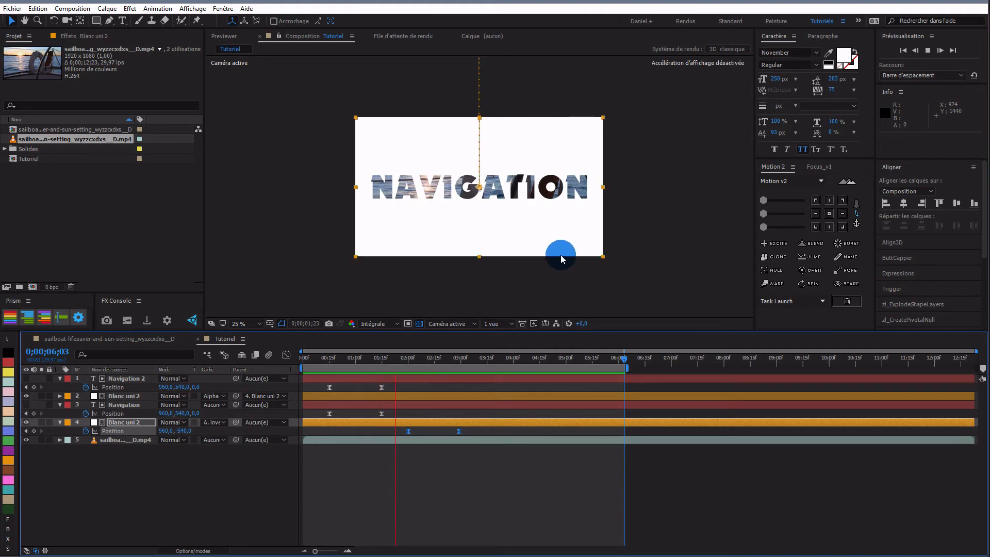
scroll(638, 240, up, 2)
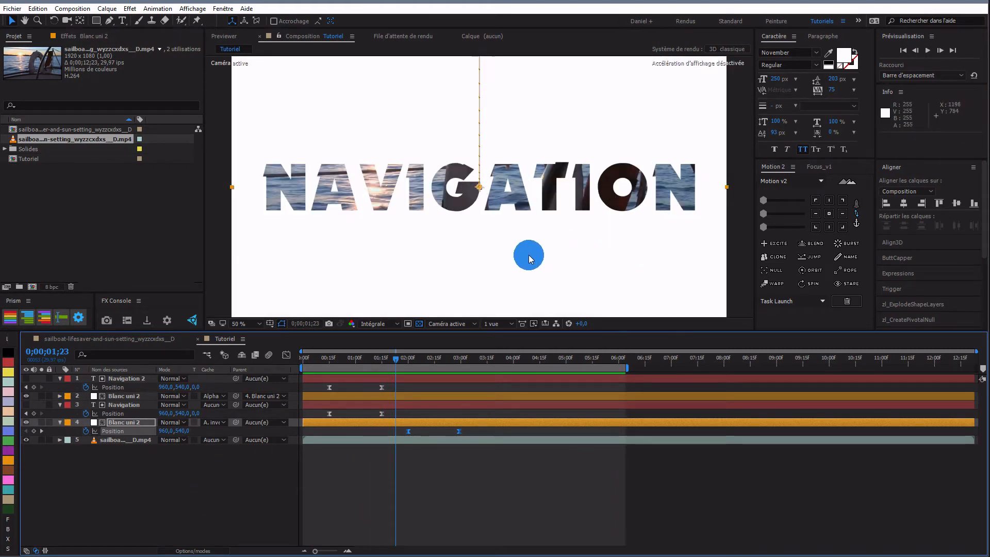
click(256, 325)
click(254, 336)
click(304, 359)
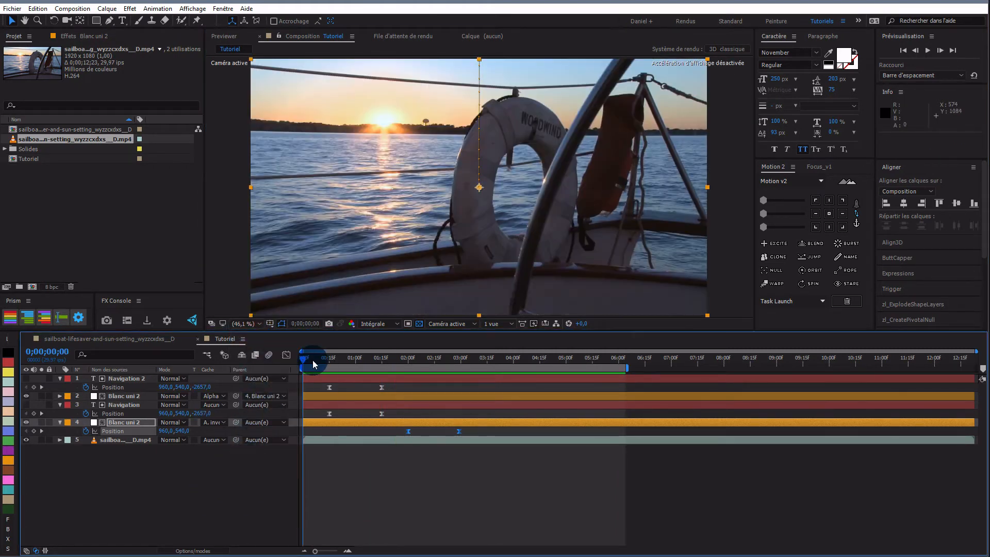
drag(306, 364, 481, 359)
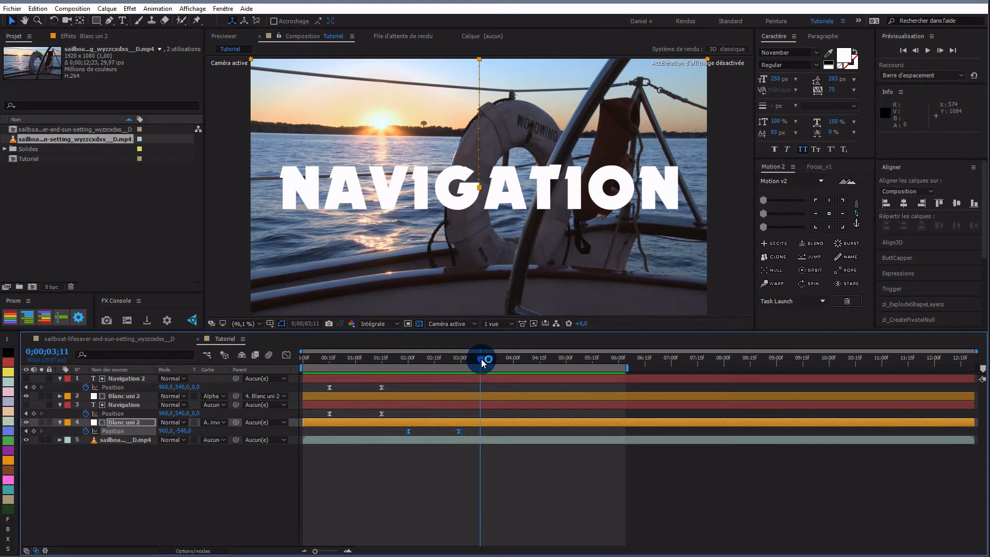
Step: Add a holding Position keyframe to the lower white solid at 0;00;03;13
click(514, 250)
mouse_move(481, 360)
mouse_down()
mouse_move(512, 361)
mouse_move(468, 369)
mouse_up()
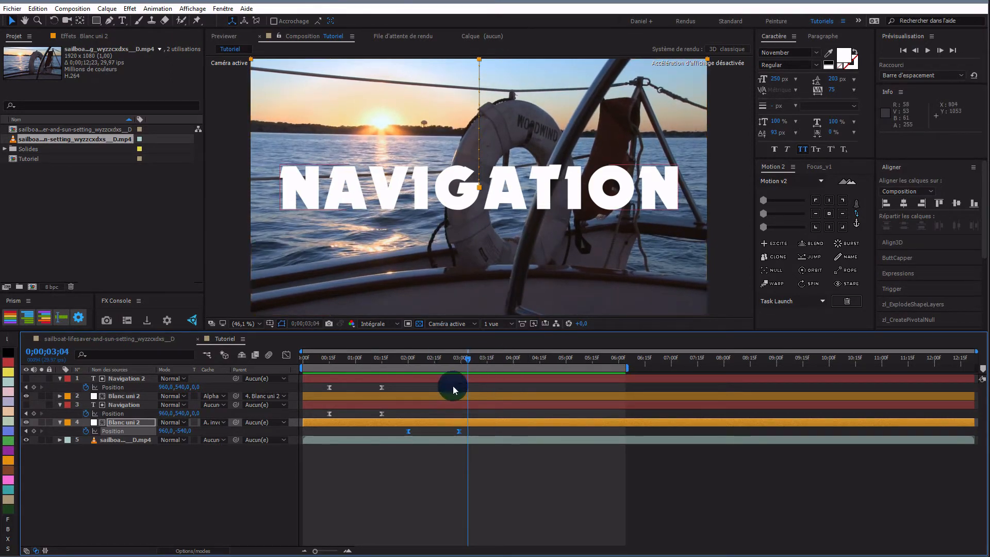
mouse_move(470, 363)
mouse_down()
mouse_move(512, 358)
mouse_move(474, 372)
mouse_move(485, 373)
mouse_up()
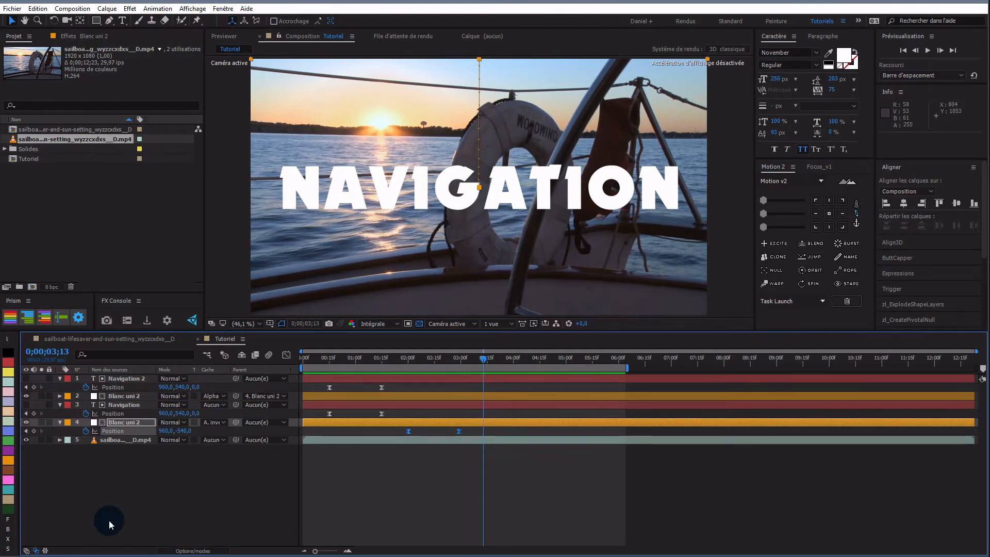
click(110, 485)
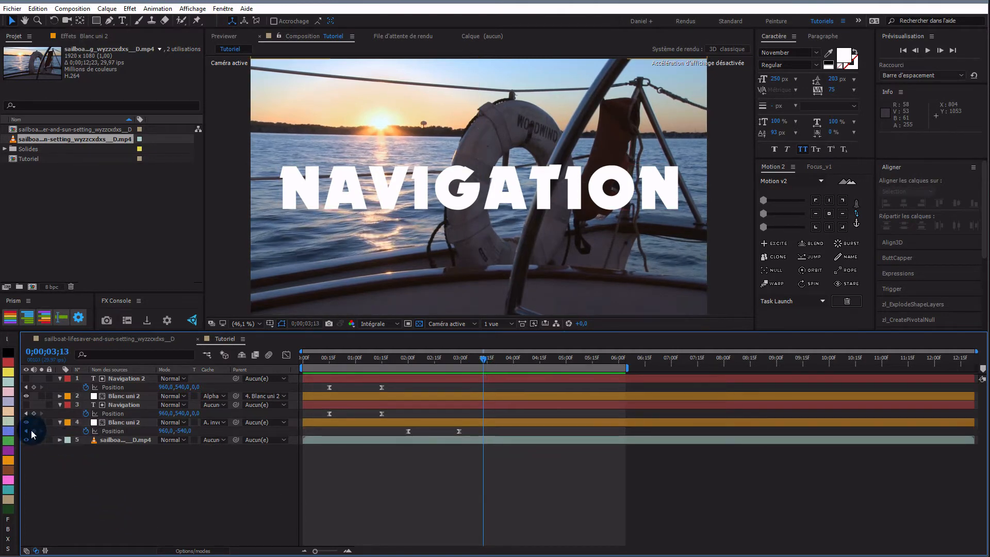
click(34, 431)
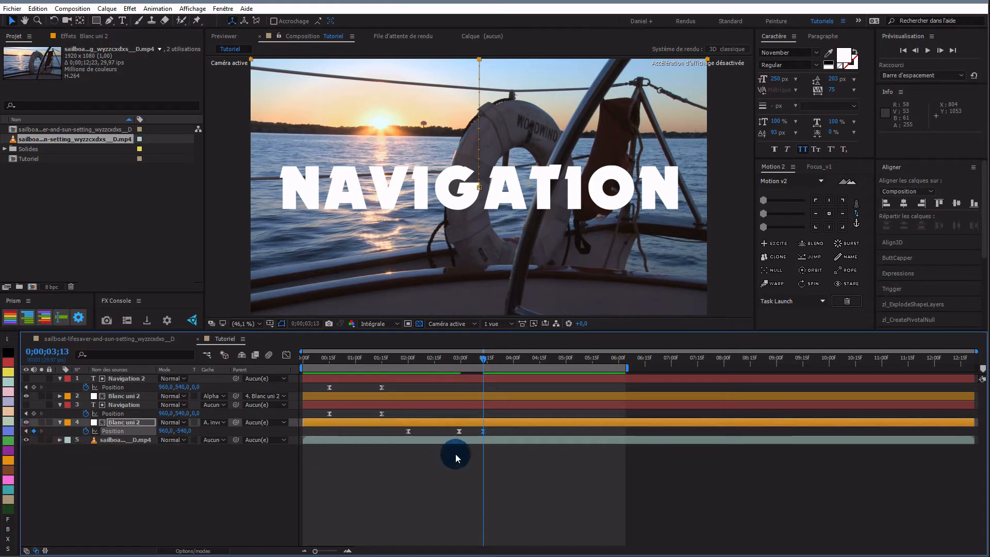
Step: At 0;00;04;15, set the lower white solid's Y position to 540 and scrub through its slide back into the frame
drag(498, 359, 540, 359)
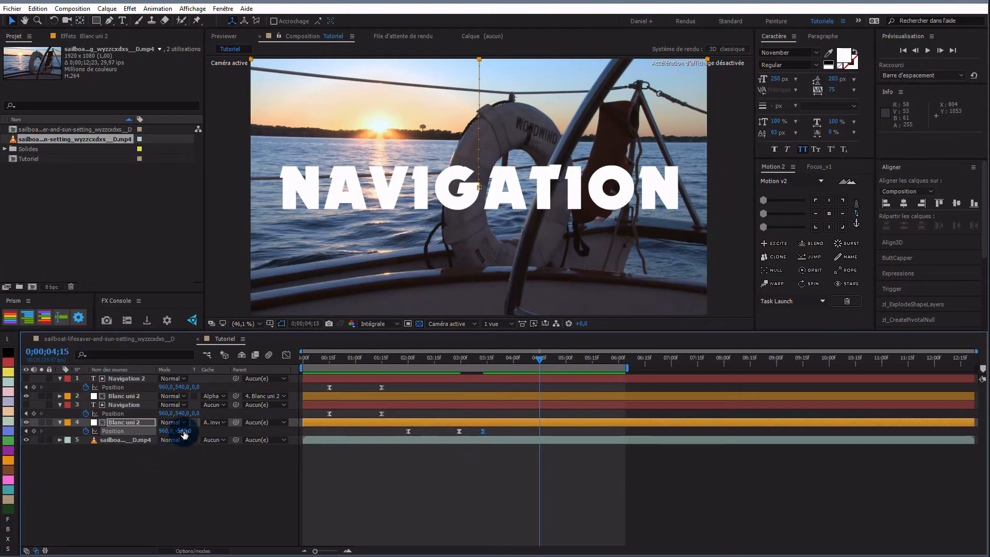
text(540)
drag(305, 370, 553, 369)
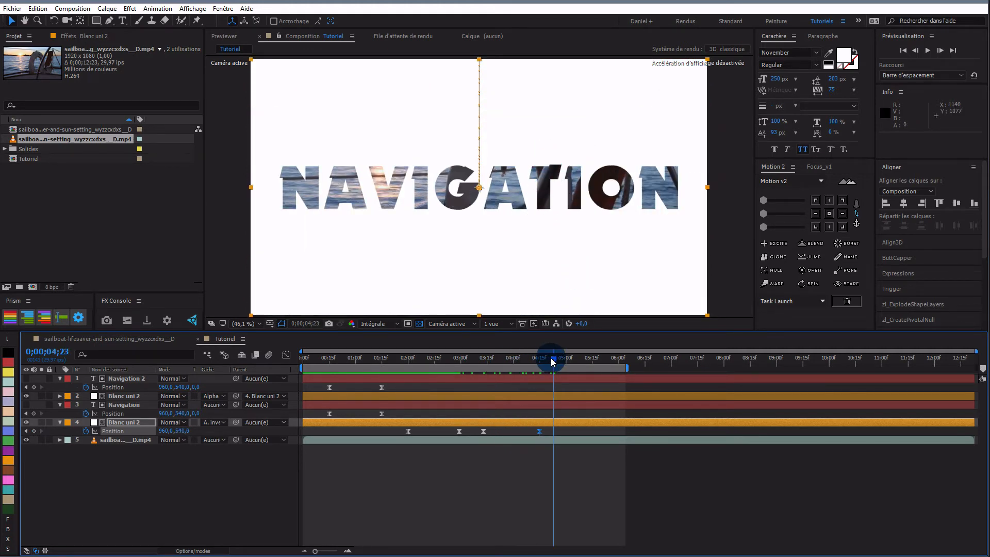
Step: Add a source text keyframe to the lower Navigation layer and move it to the start of the composition
mouse_move(544, 363)
mouse_down()
mouse_move(487, 362)
mouse_move(558, 361)
mouse_up()
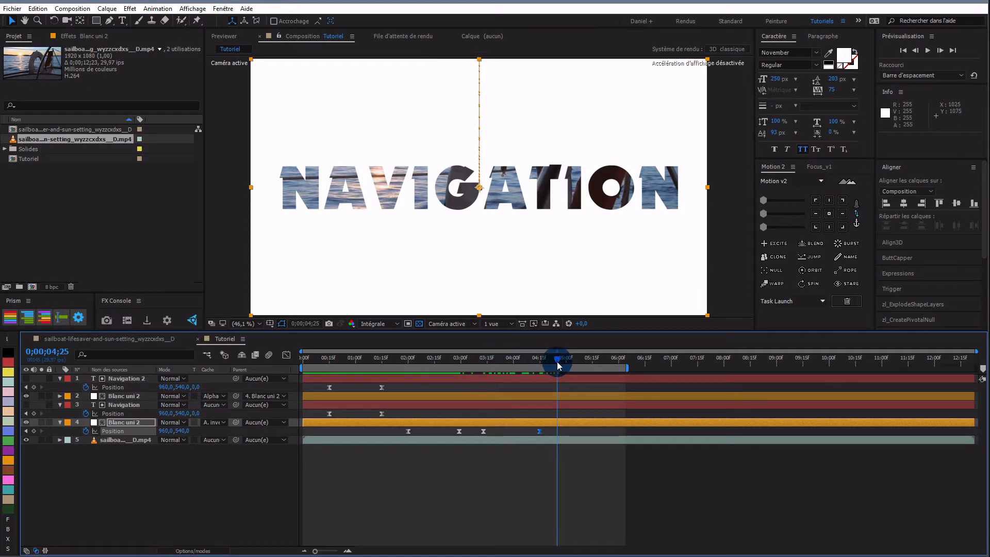
mouse_move(559, 361)
mouse_down()
mouse_move(471, 361)
mouse_move(559, 361)
mouse_up()
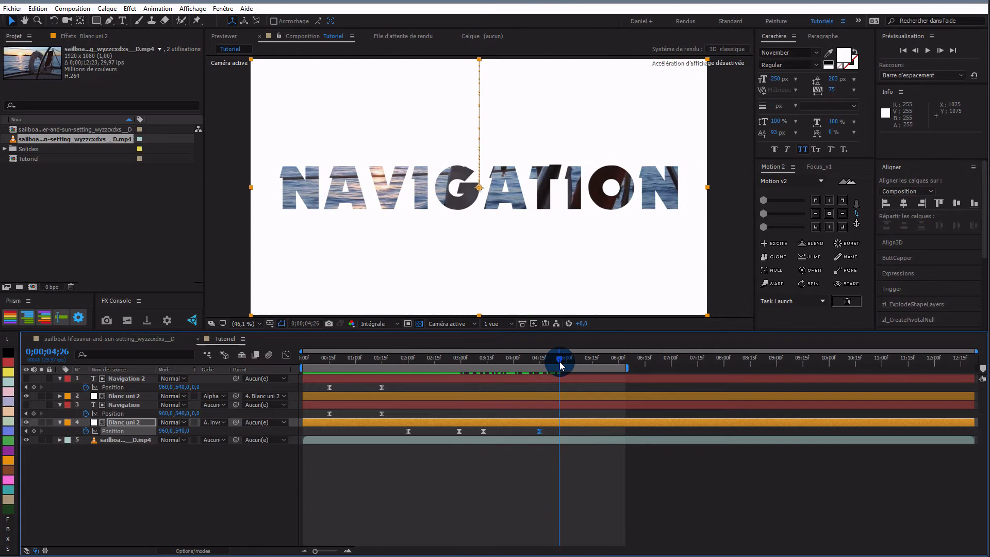
click(559, 405)
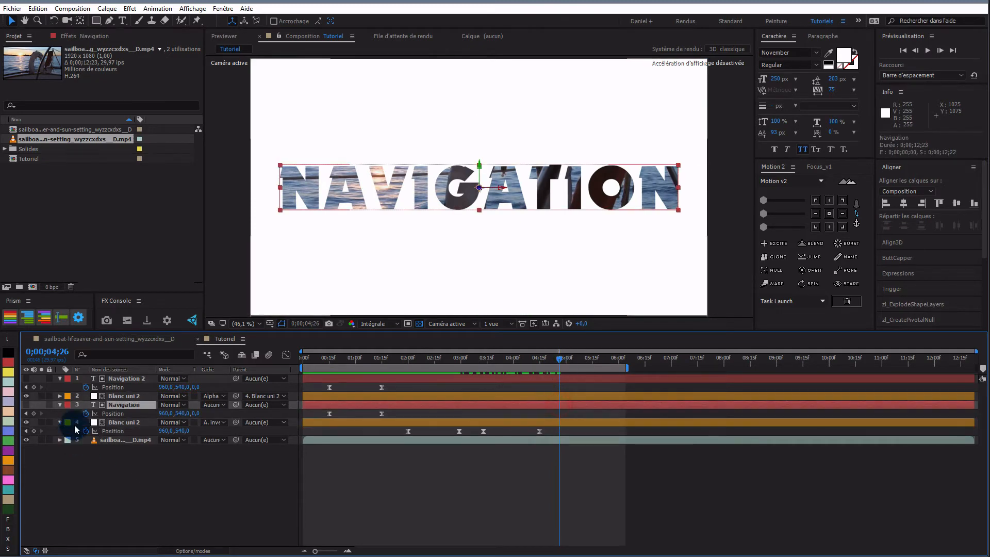
click(60, 406)
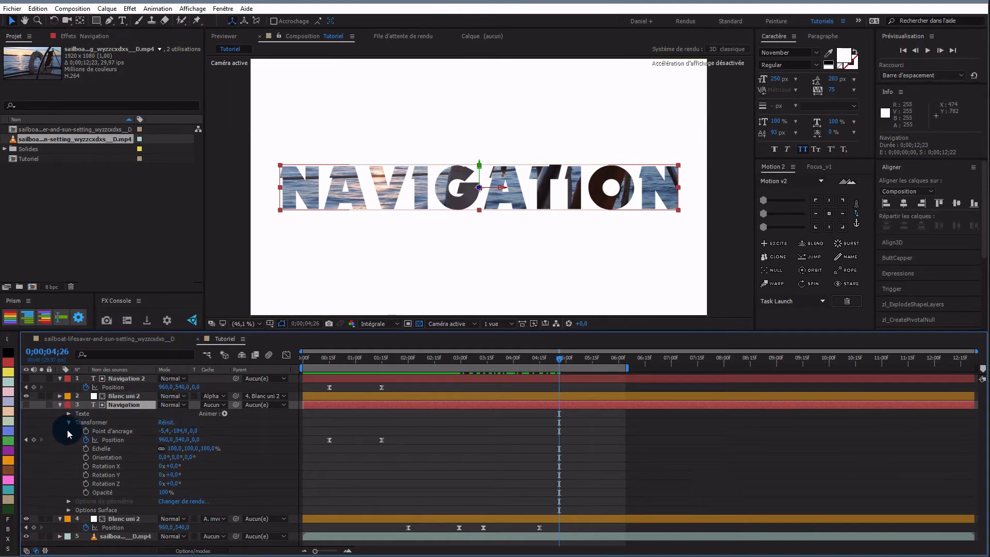
click(68, 414)
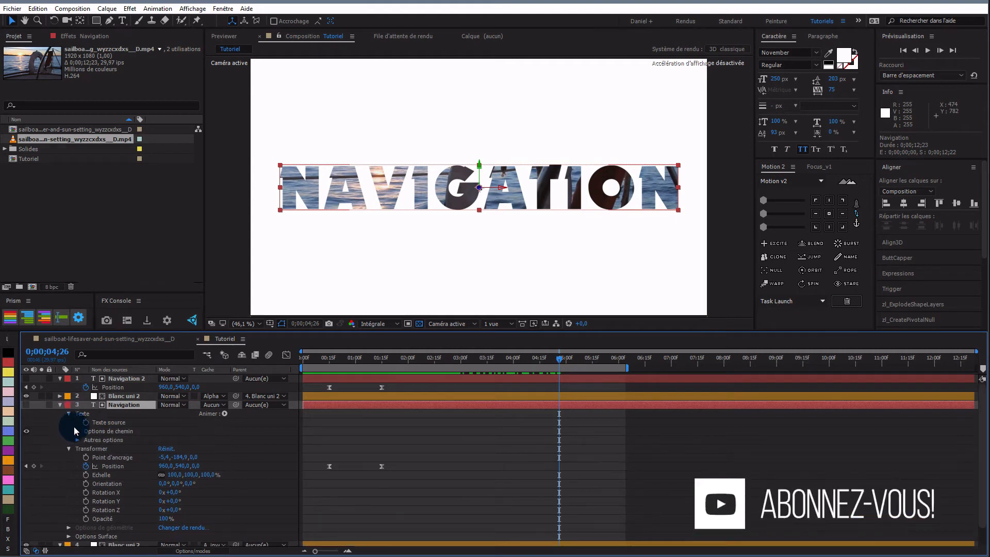
click(87, 424)
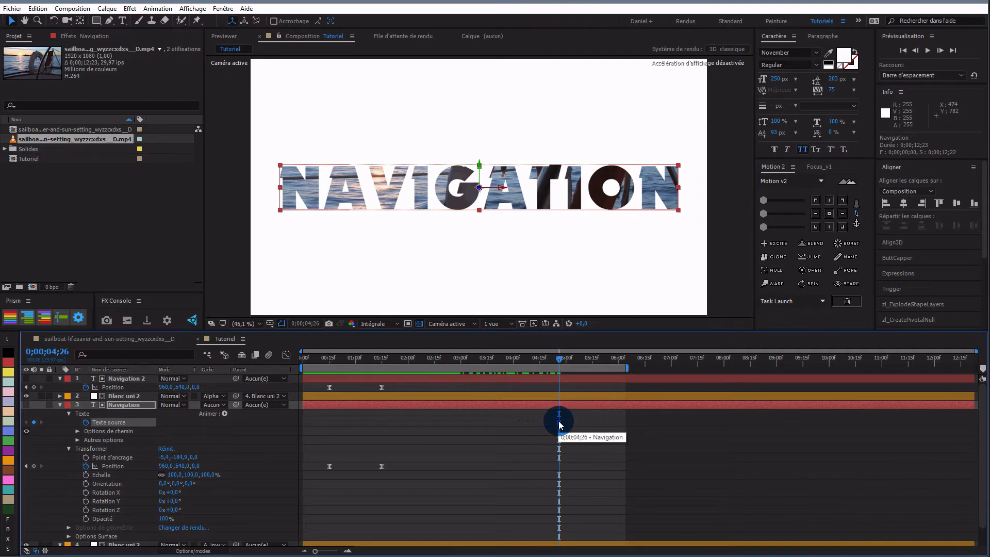
drag(560, 426, 348, 426)
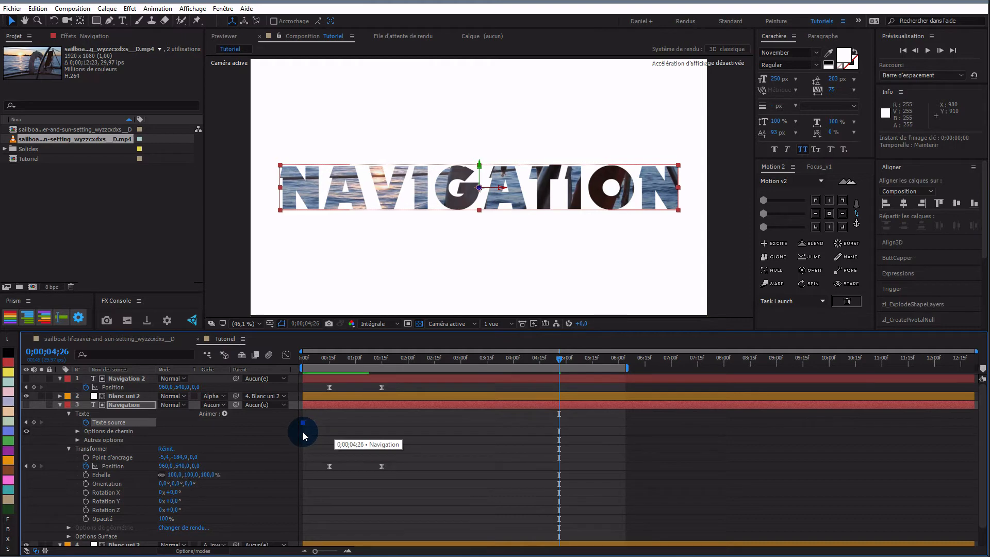
Step: At 0;00;04;28, replace the lower Navigation layer's text with PLAISIR NAUTIQUE on two lines
click(293, 363)
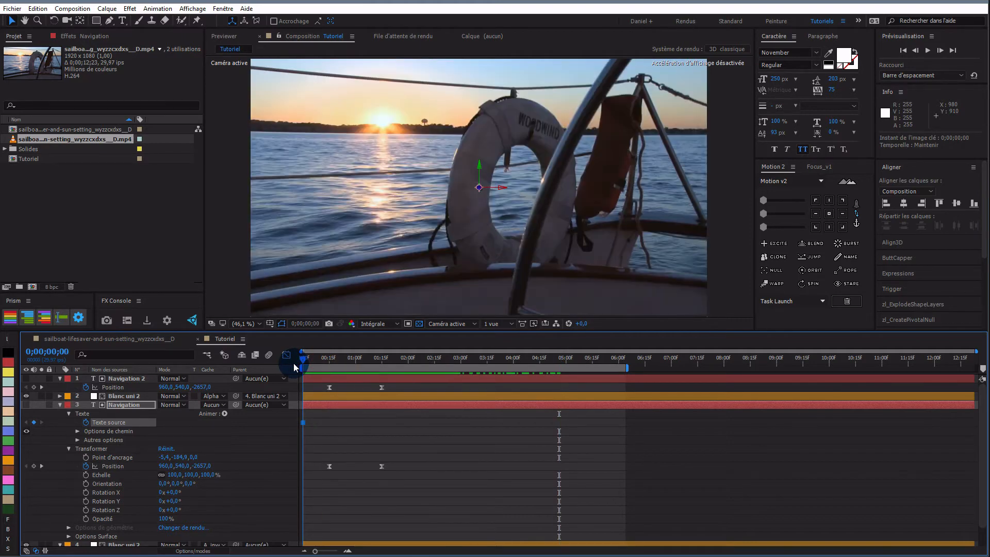
drag(327, 363, 562, 364)
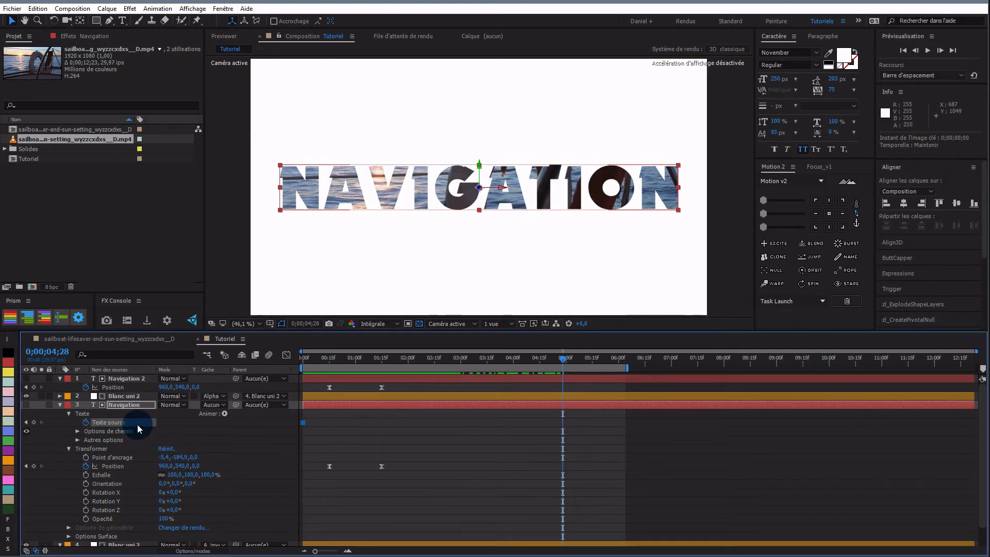
double_click(135, 404)
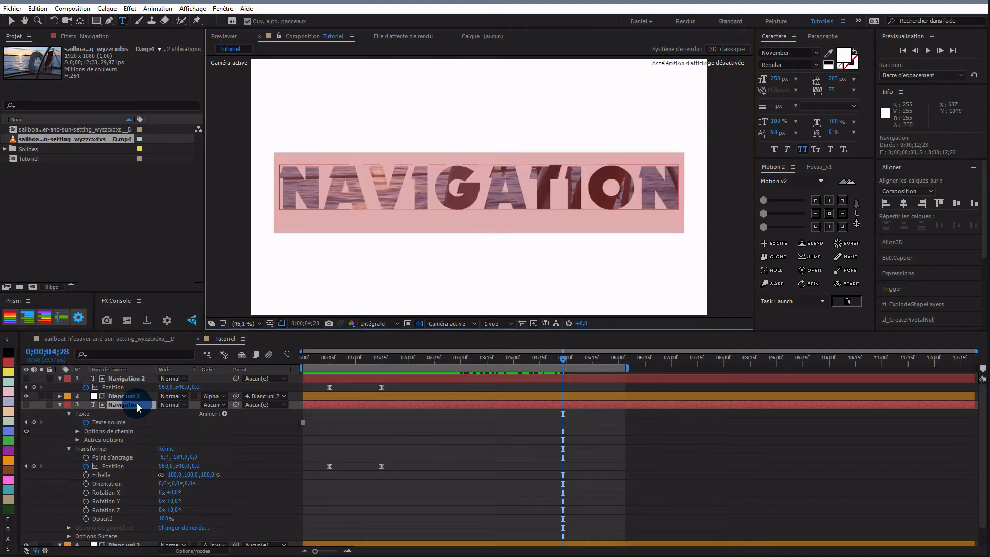
text(PLAI)
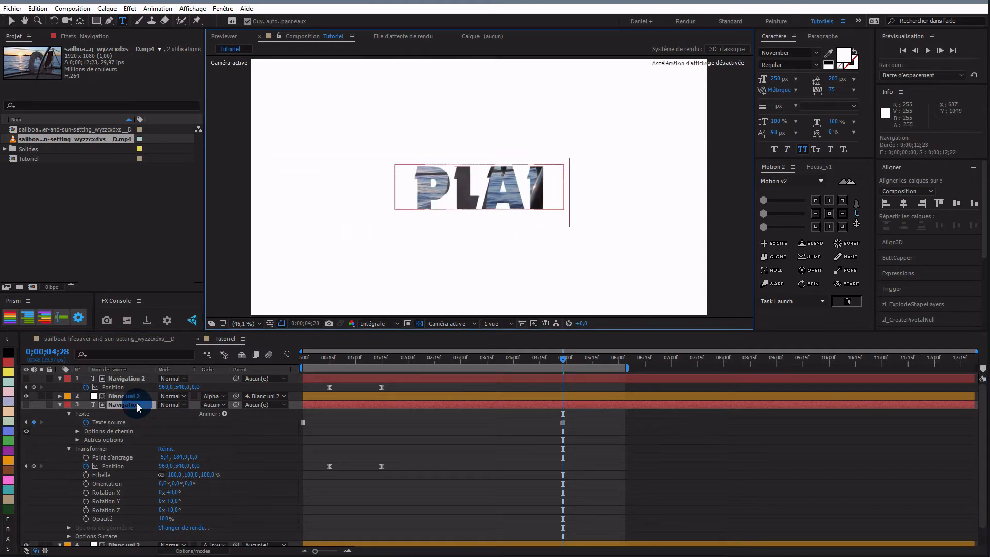
text(SIR )
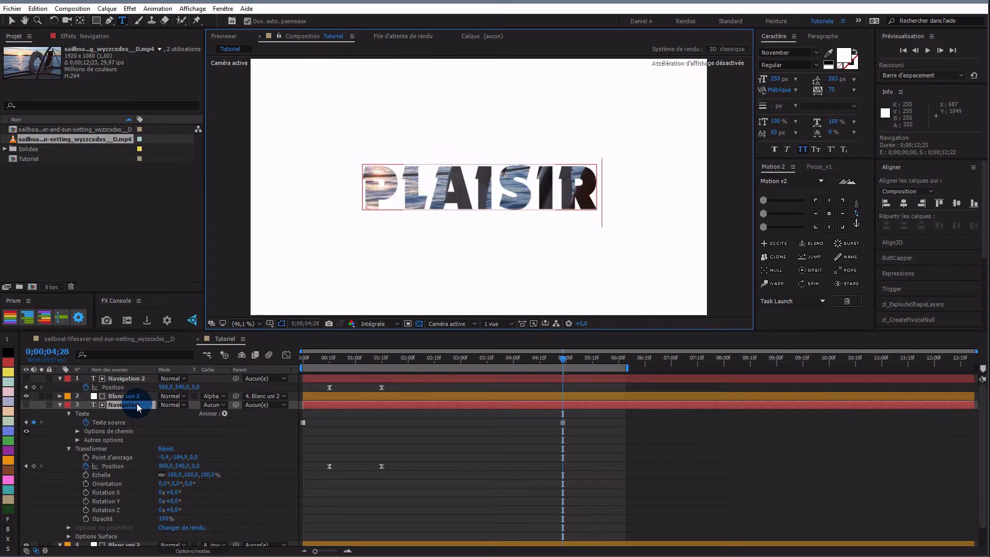
text(NA)
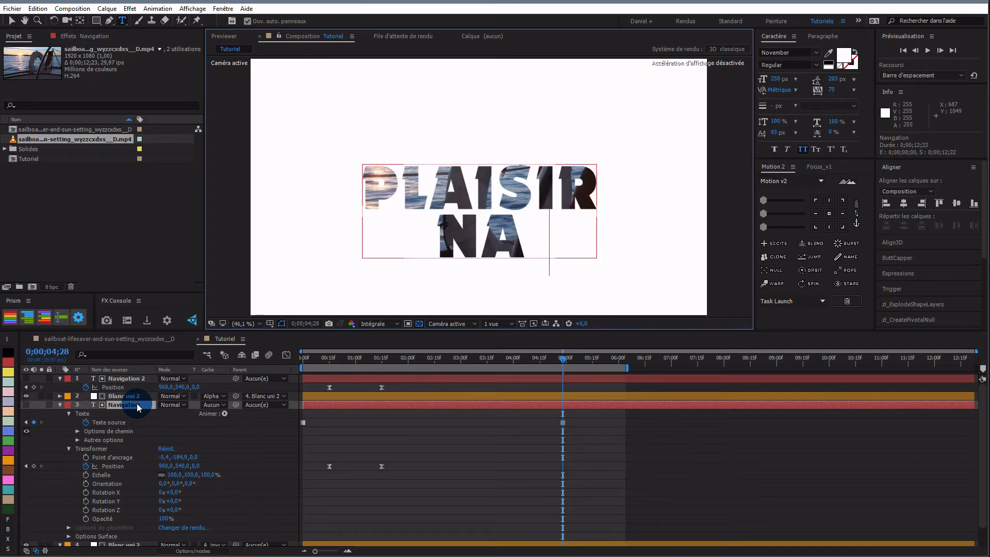
text(UTIQUE)
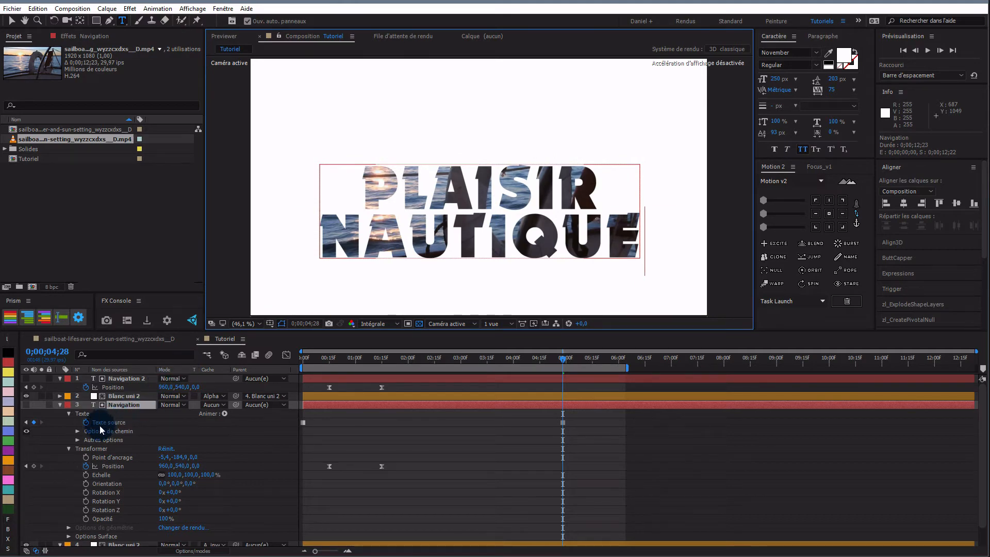
Step: Raise the PLAISIR NAUTIQUE text to the vertical centre of the frame with a baseline shift of 188 px
click(60, 405)
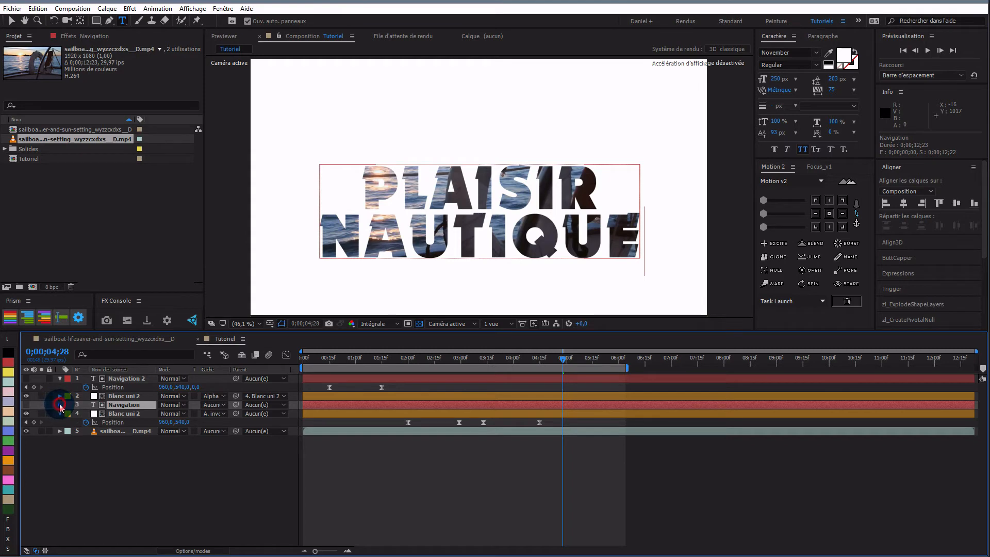
click(60, 405)
click(381, 466)
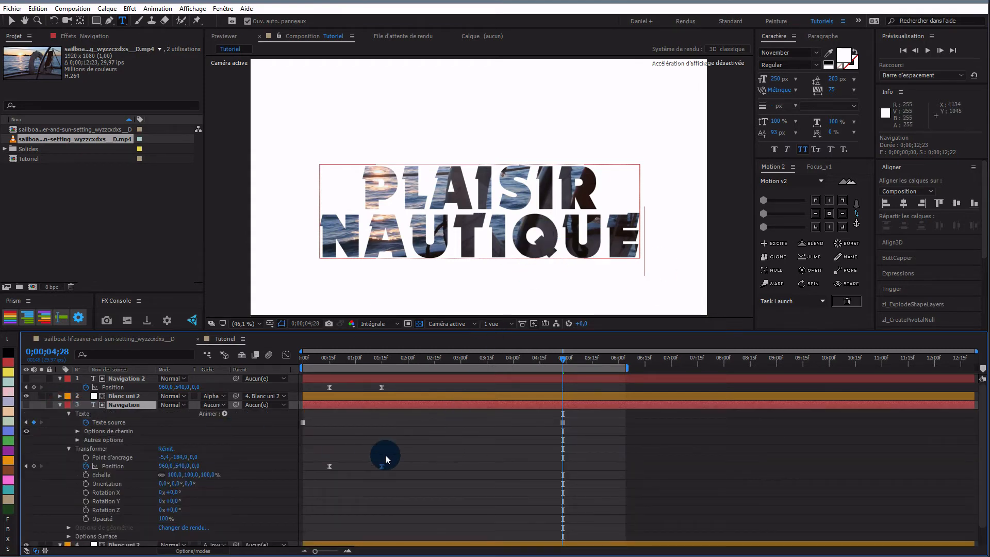
click(142, 407)
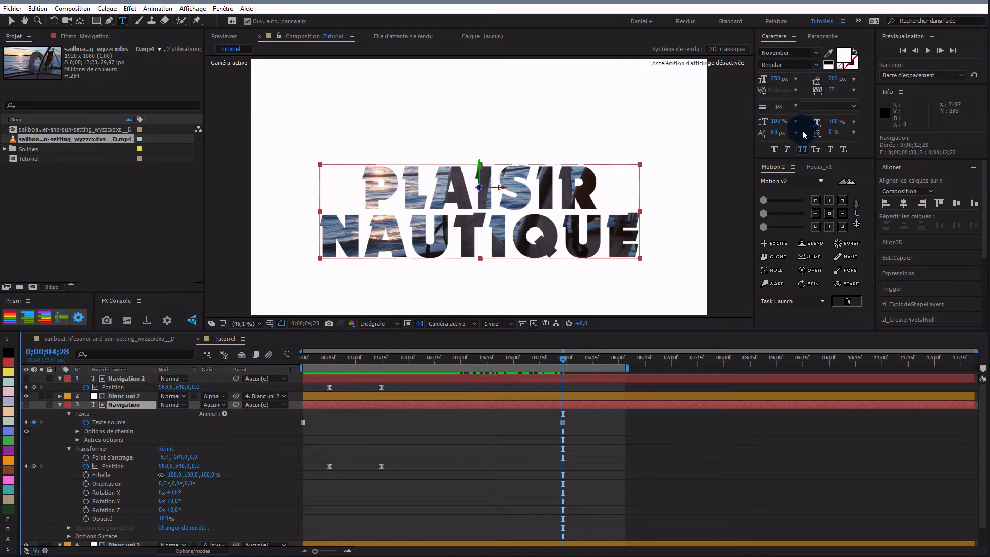
drag(775, 135, 762, 166)
click(481, 185)
click(774, 137)
drag(775, 134, 835, 148)
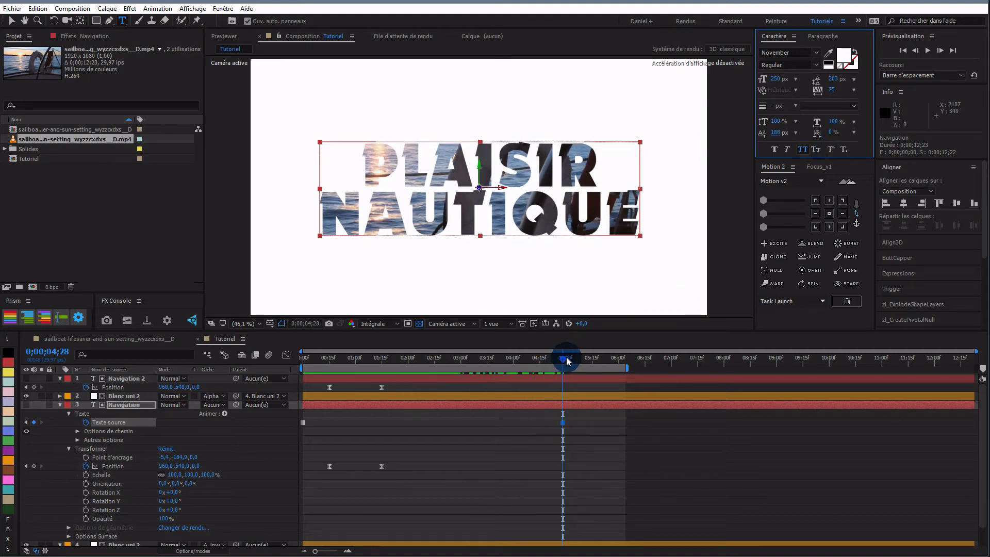
Step: Move the PLAISIR NAUTIQUE source text keyframe to 0;00;03;08 and scrub through the white solid's return
drag(561, 365, 474, 359)
drag(551, 422, 475, 422)
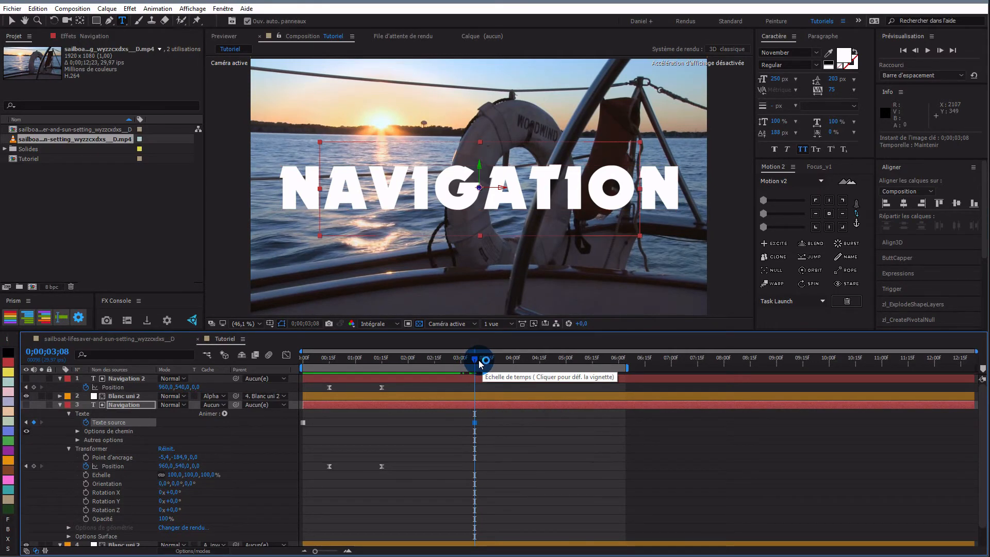
drag(483, 361, 547, 365)
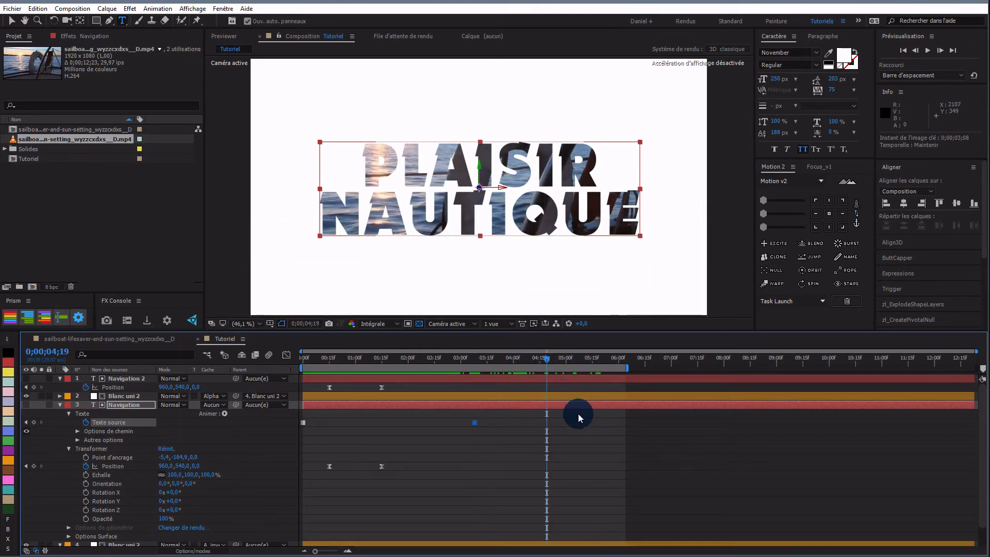
Step: Collapse the lower Navigation layer's properties and scrub from the start through the change to PLAISIR NAUTIQUE
scroll(580, 415, down, 1)
key(Page_Up)
key(Page_Up)
key(u)
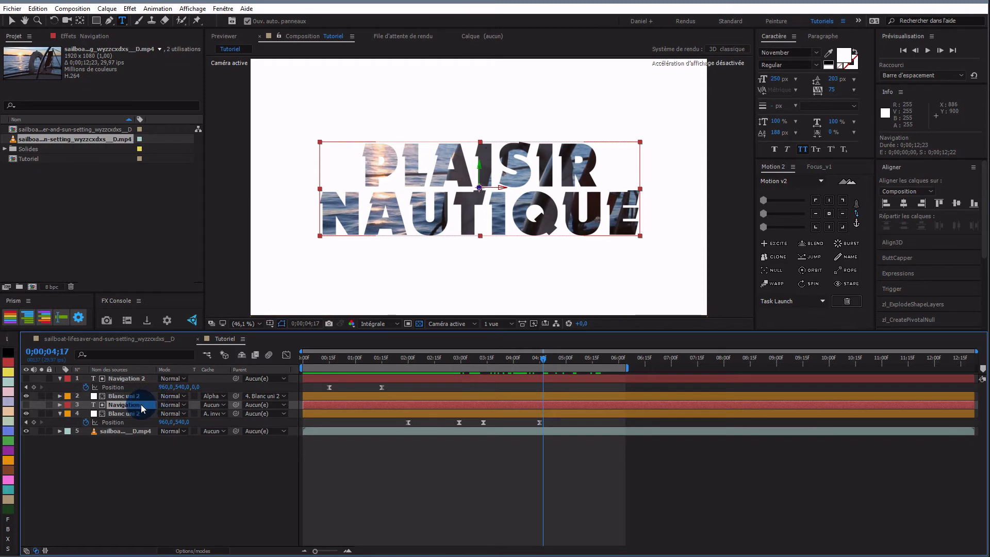
click(305, 357)
drag(313, 363, 561, 374)
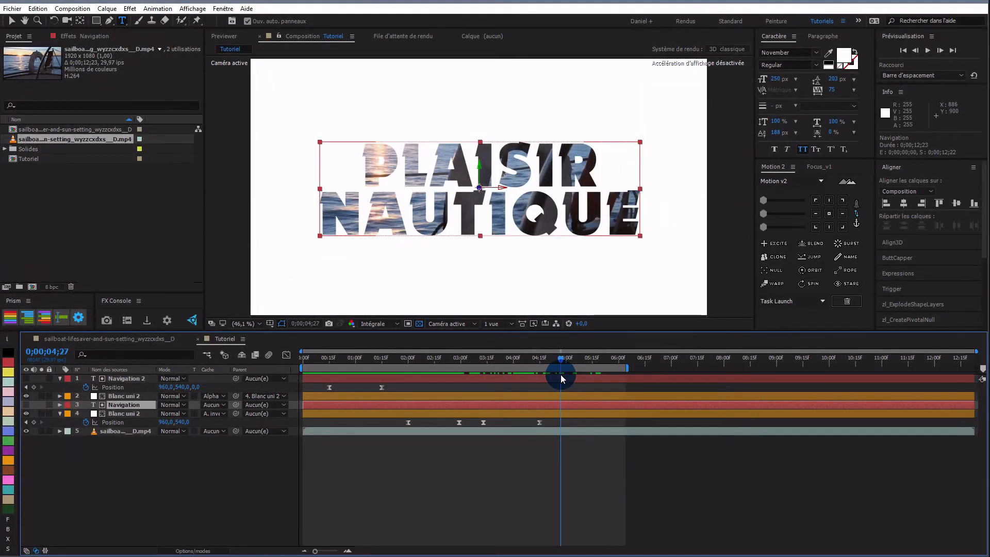
Step: Extend the work area's end to just before 7 seconds and add a Position keyframe to the lower Navigation layer at 0;00;04;27
drag(627, 368, 667, 367)
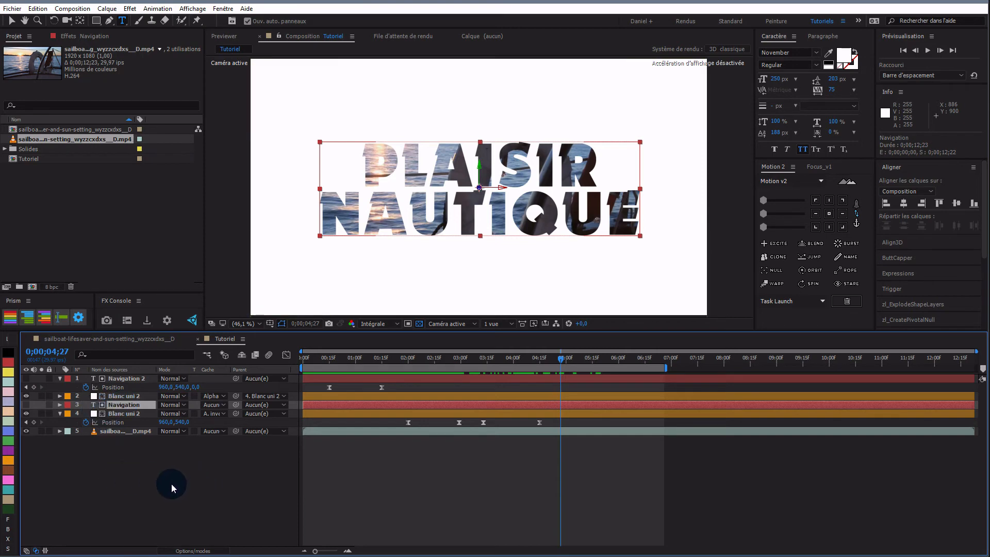
key(p)
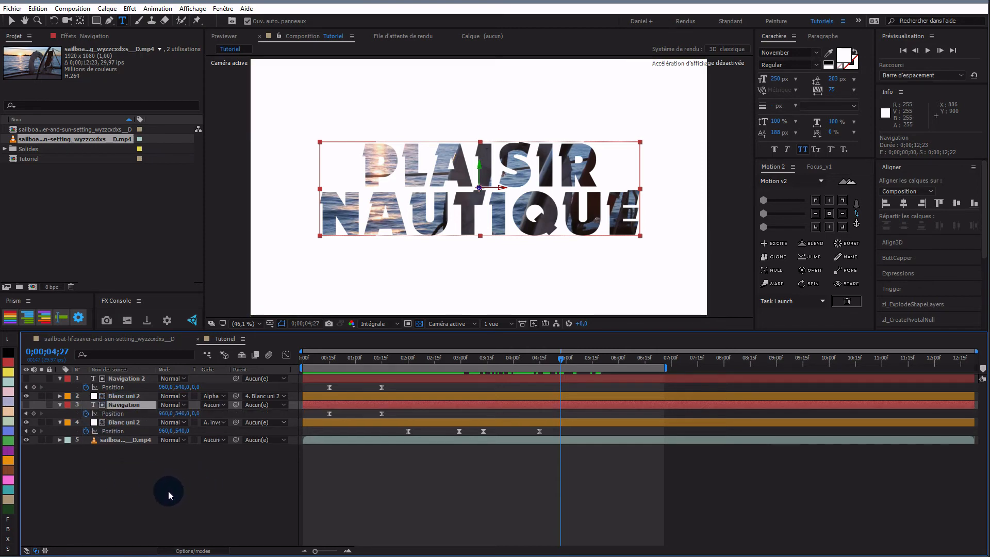
click(35, 414)
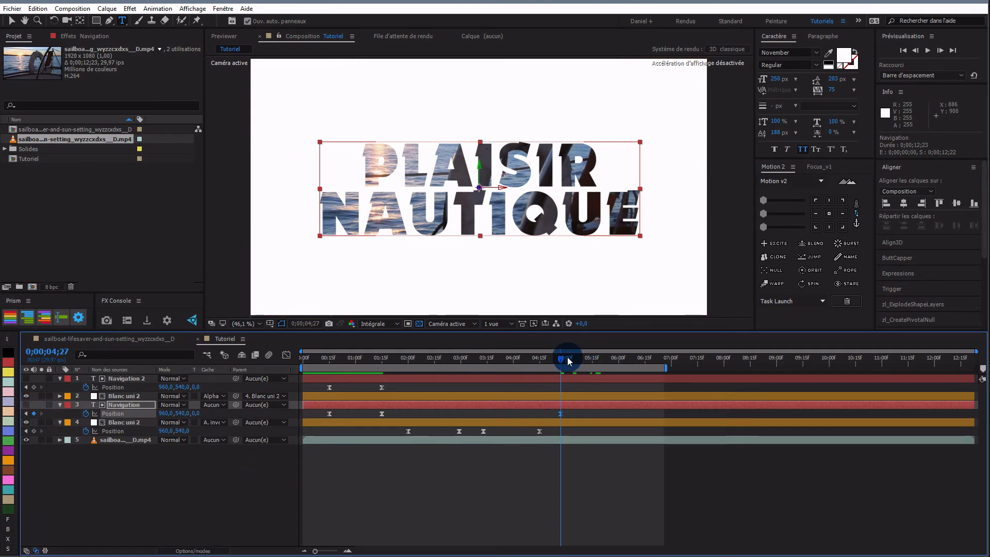
Step: At 0;00;05;28, set the lower Navigation layer's Position to about 956.5, 546.2, -2653 so the footage fills the frame
drag(563, 362, 617, 364)
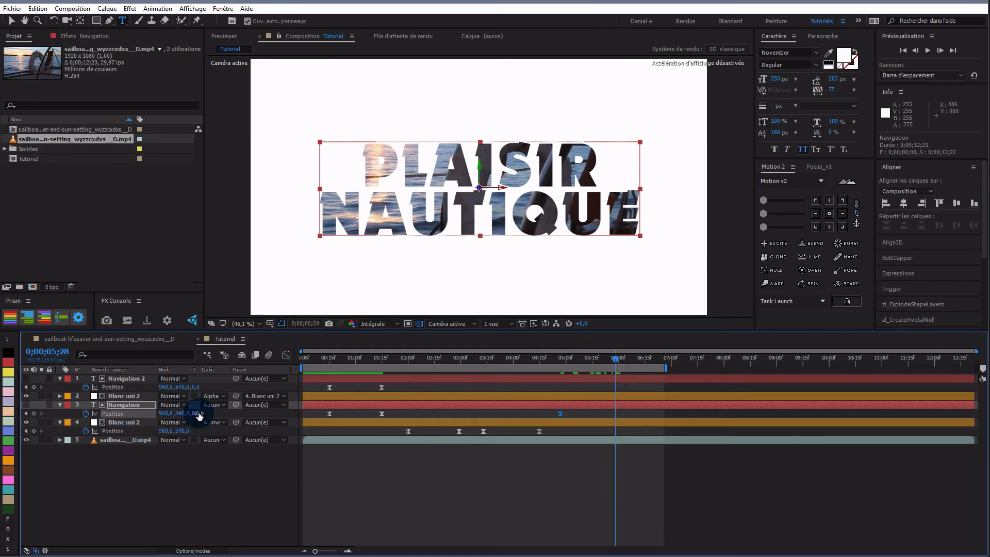
mouse_move(198, 416)
mouse_down()
mouse_move(5, 417)
mouse_move(217, 414)
mouse_up()
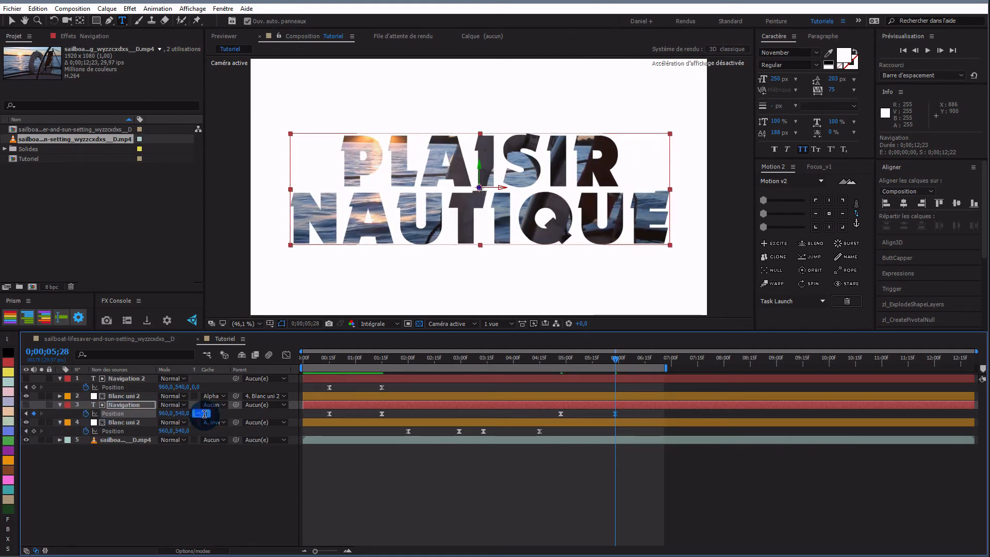
text(-255)
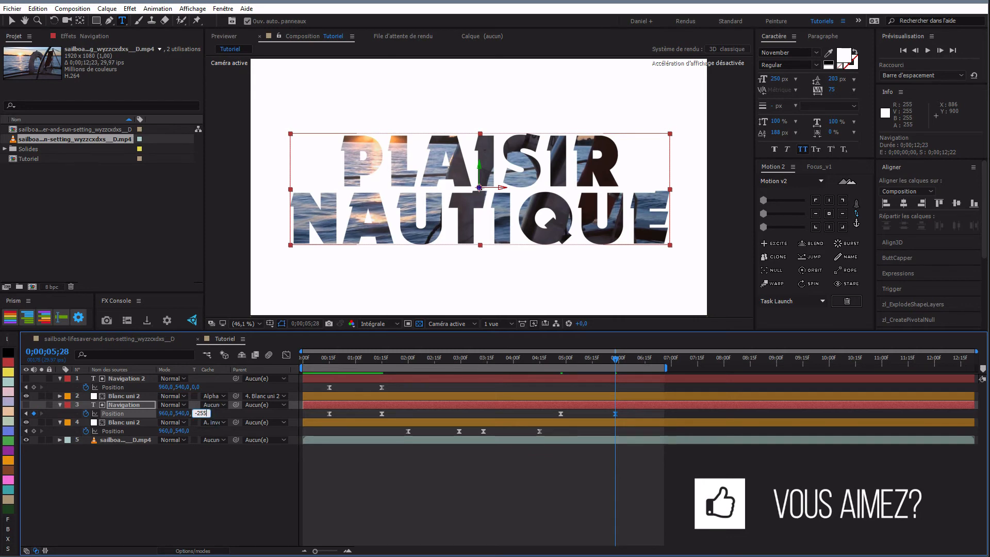
text(87)
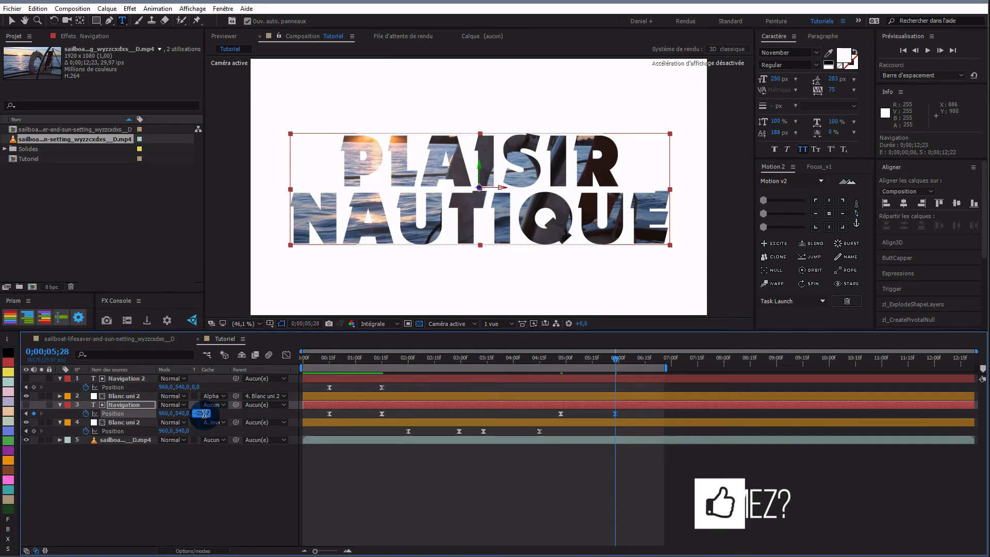
key(Return)
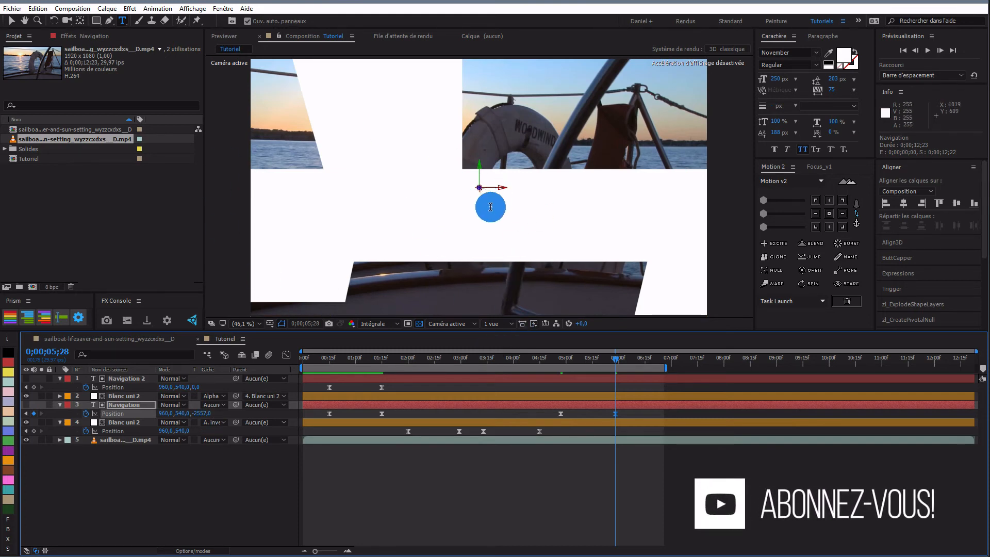
drag(197, 413, 171, 432)
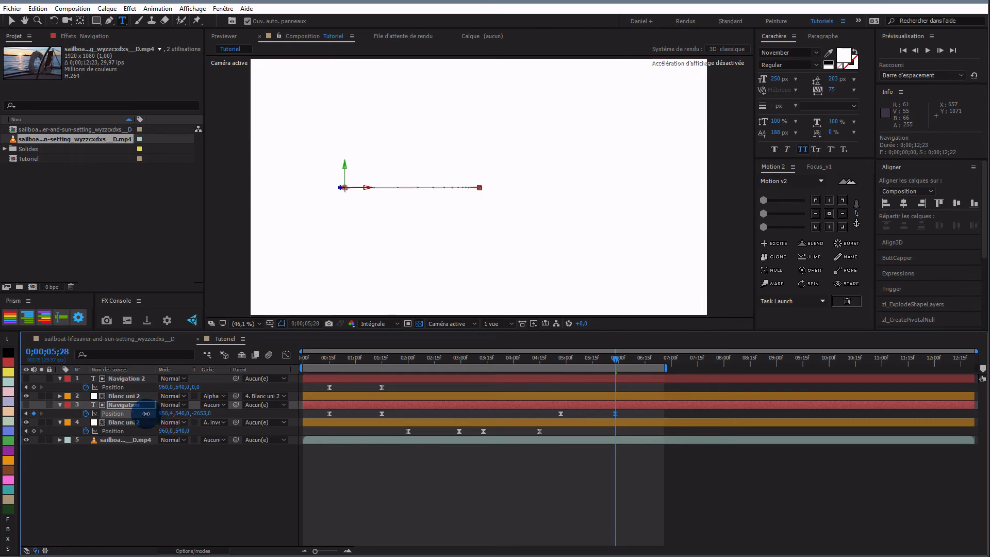
drag(182, 413, 211, 415)
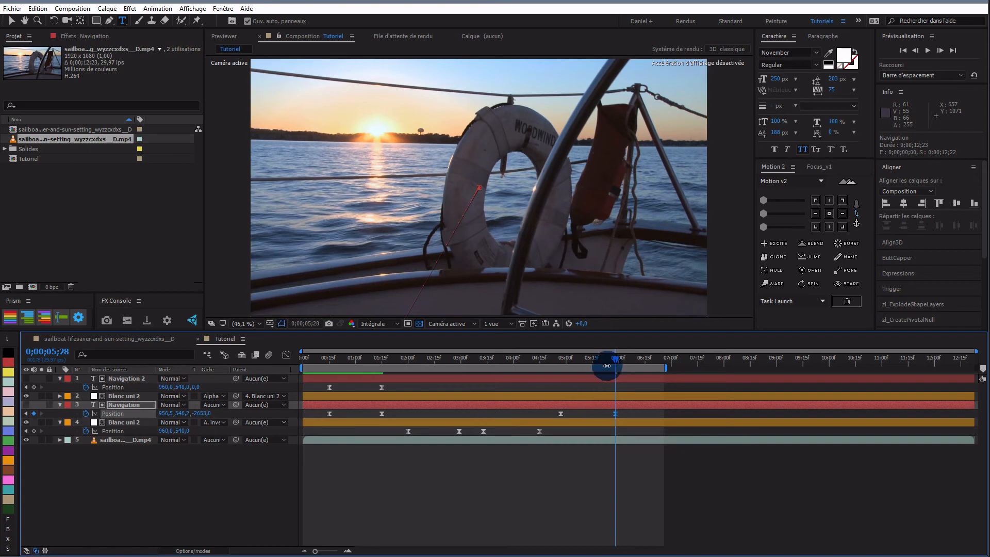
Step: Preview the whole animation from the start through the zoom into the PLAISIR NAUTIQUE text
drag(614, 360, 287, 379)
key(space)
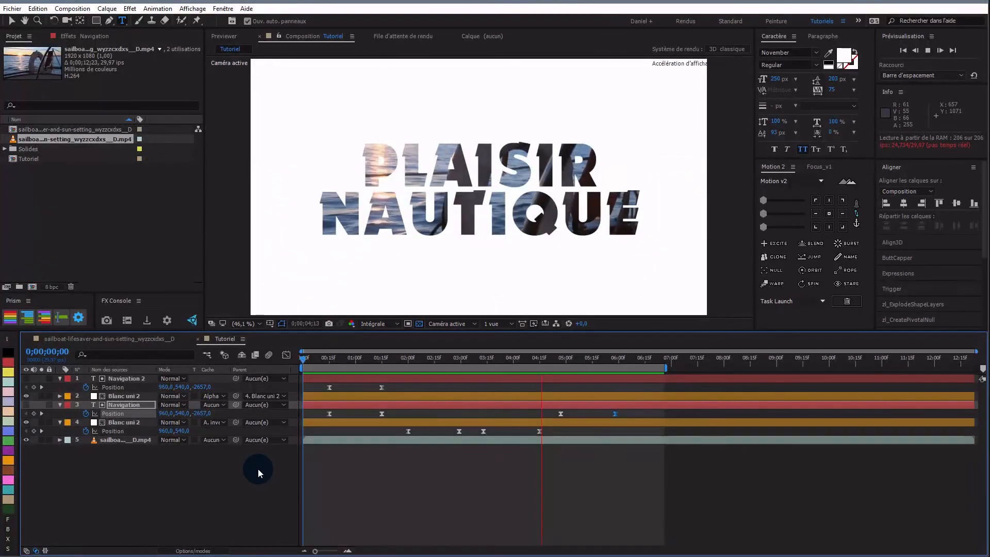
key(space)
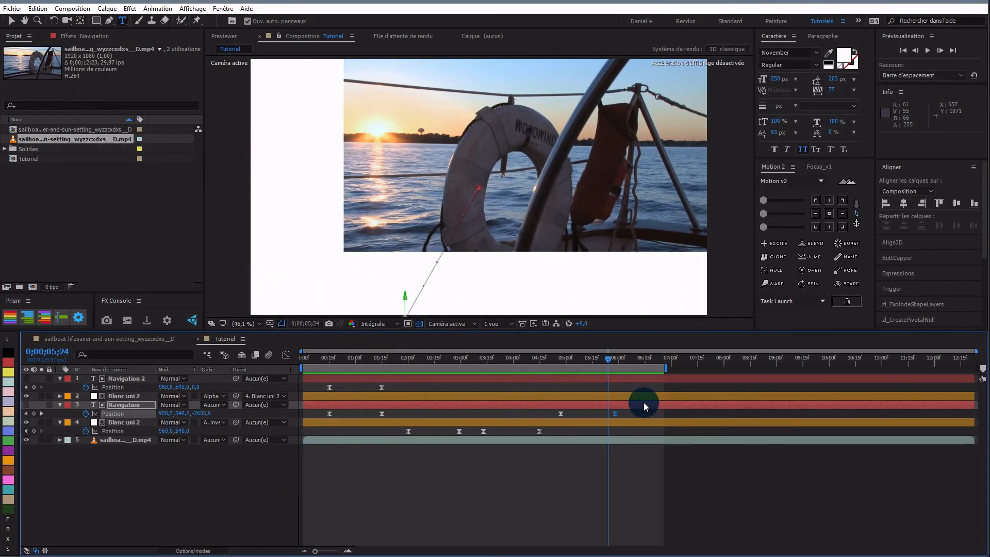
Step: Reshape the speed curve between the lower Navigation layer's last two Position keyframes so the speed peaks immediately and slows gradually
drag(633, 413, 539, 420)
click(285, 355)
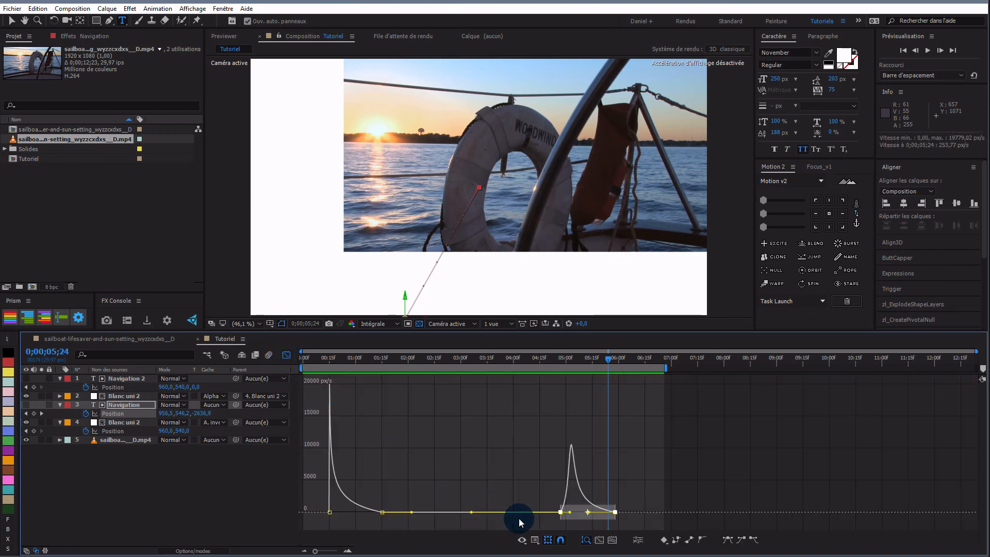
drag(571, 514, 549, 516)
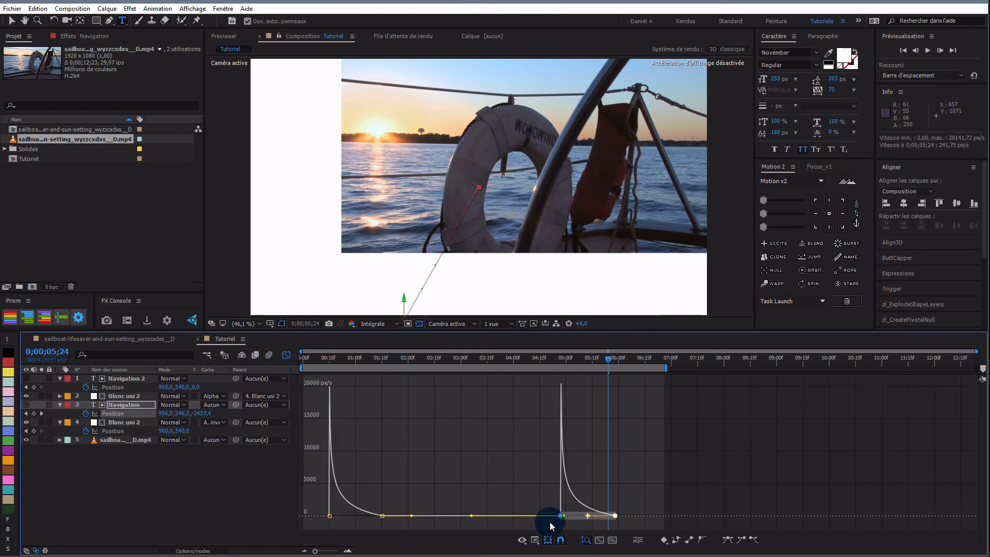
click(286, 355)
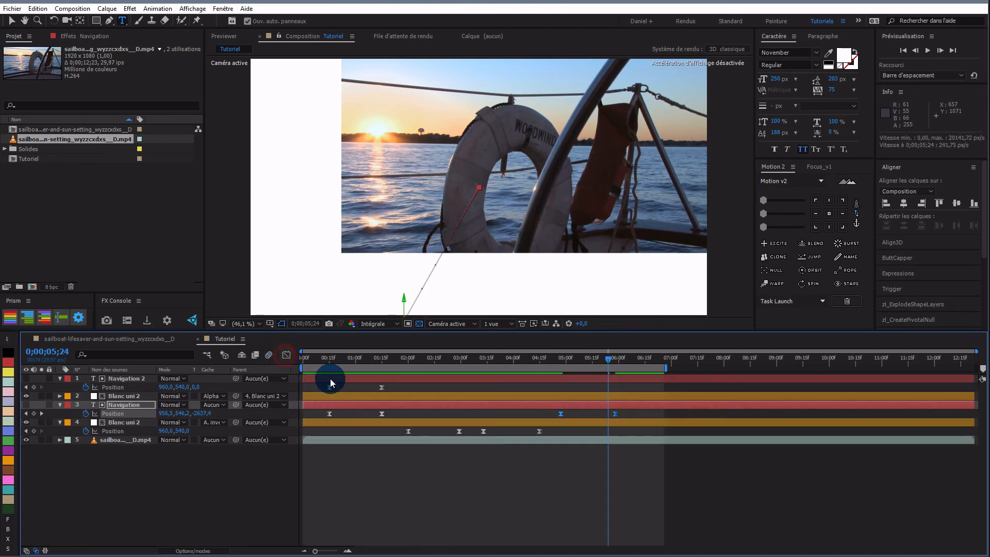
Step: Enable motion blur for the composition and on both Navigation text layers, and preview the animation from the start
drag(501, 355, 273, 356)
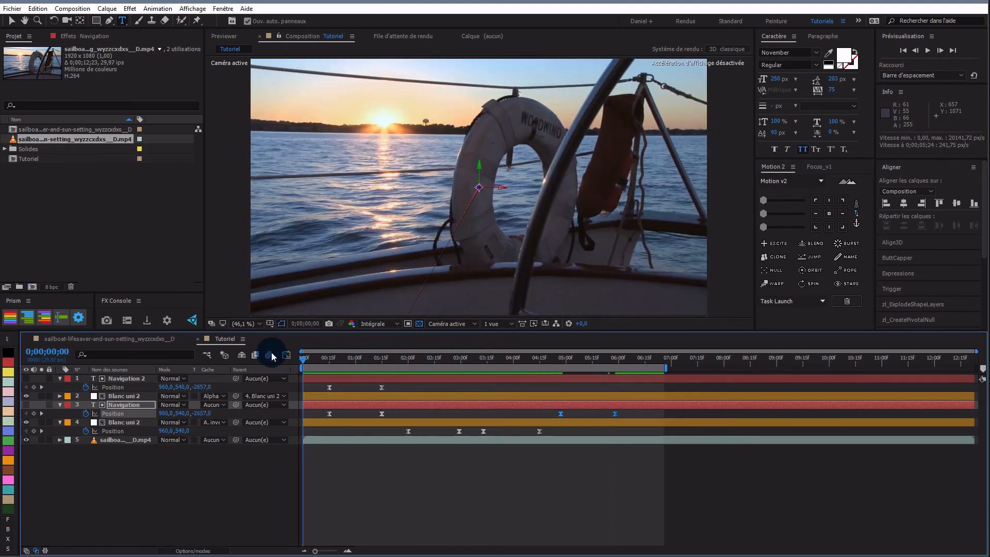
click(194, 551)
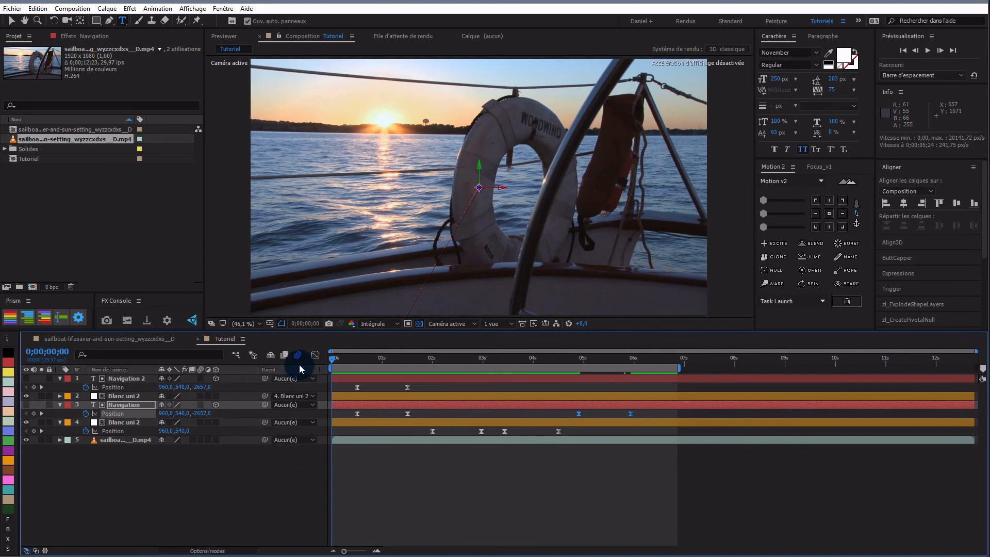
click(200, 378)
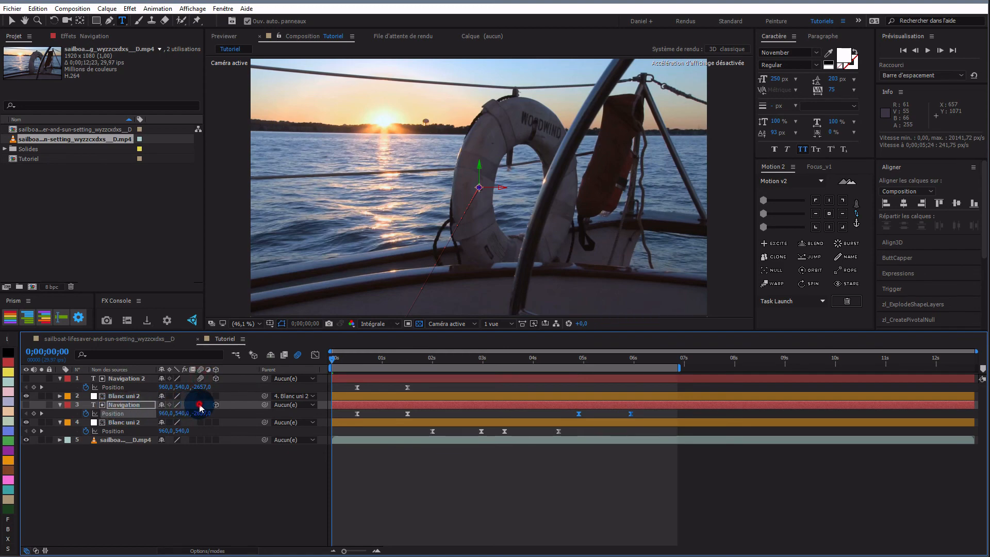
click(200, 405)
key(space)
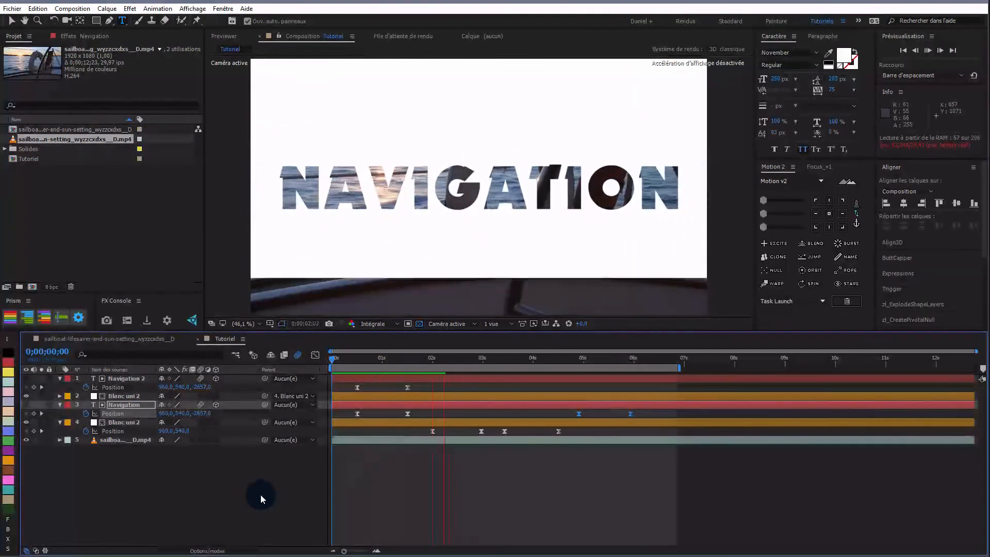